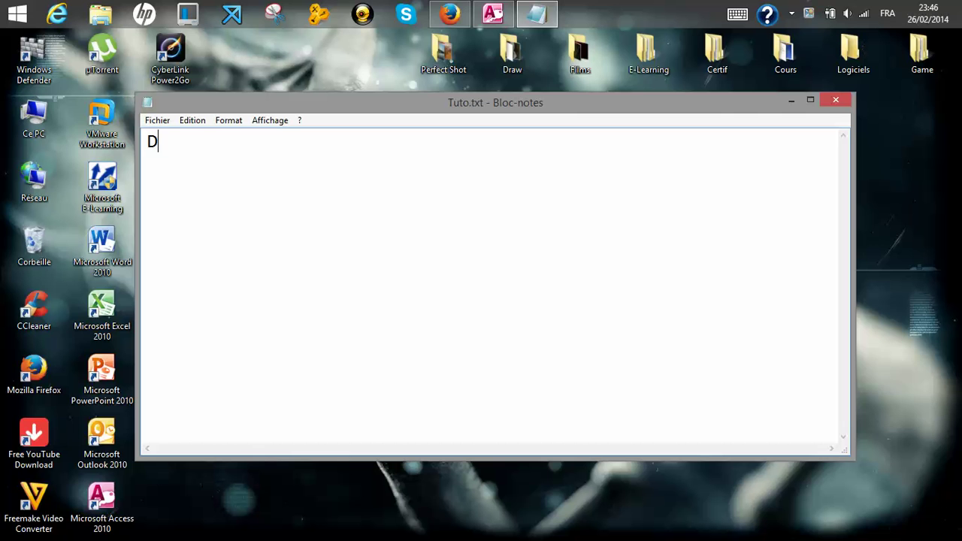
# Step: Write in the note "Dans ce tuto je vais vous montrez comment faire pour avoir un sous formulaire sous Access comme celui ci !!"
pyautogui.write('ns ce tuto je vais vous montrez comment ')
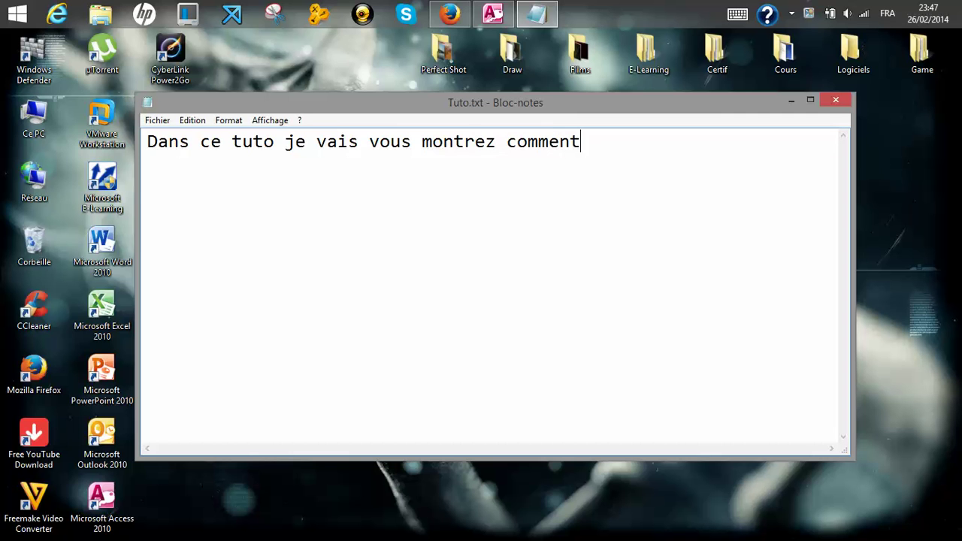
pyautogui.write('faire pour avoir u')
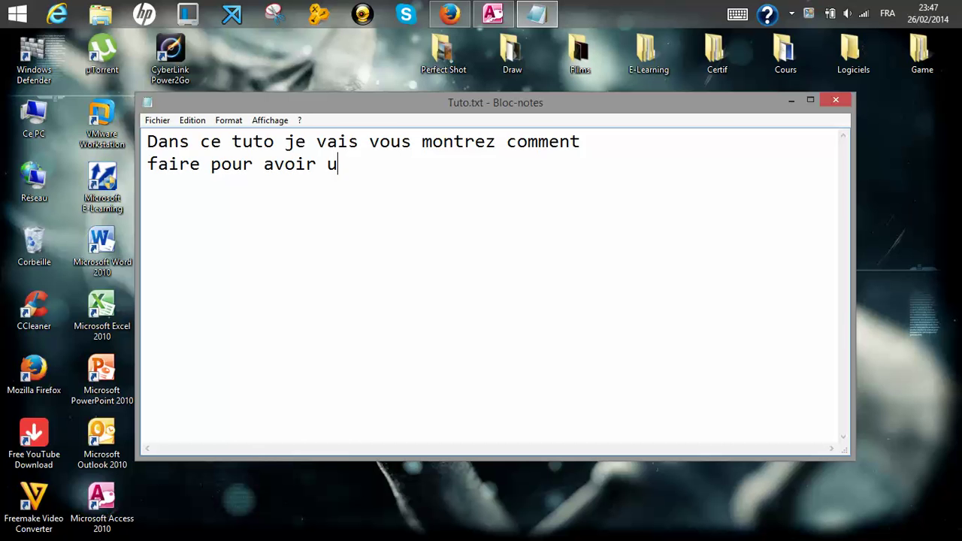
pyautogui.write('n sous form')
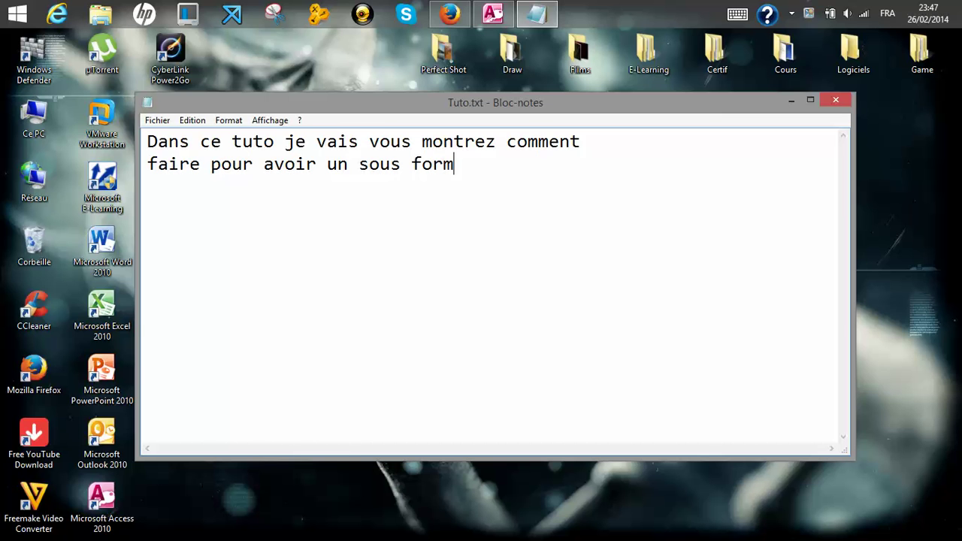
pyautogui.write('ulaire sous Access c')
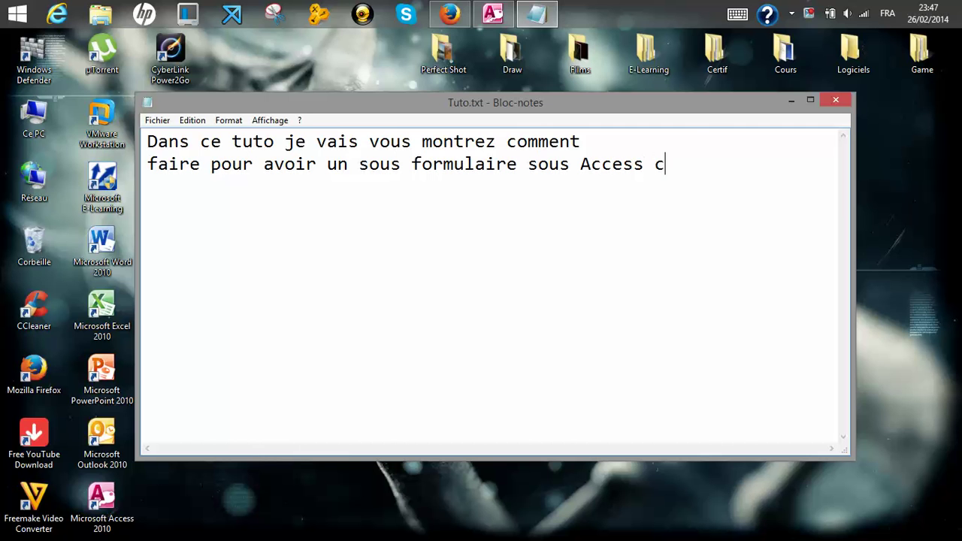
pyautogui.write('me ')
pyautogui.write('celui ')
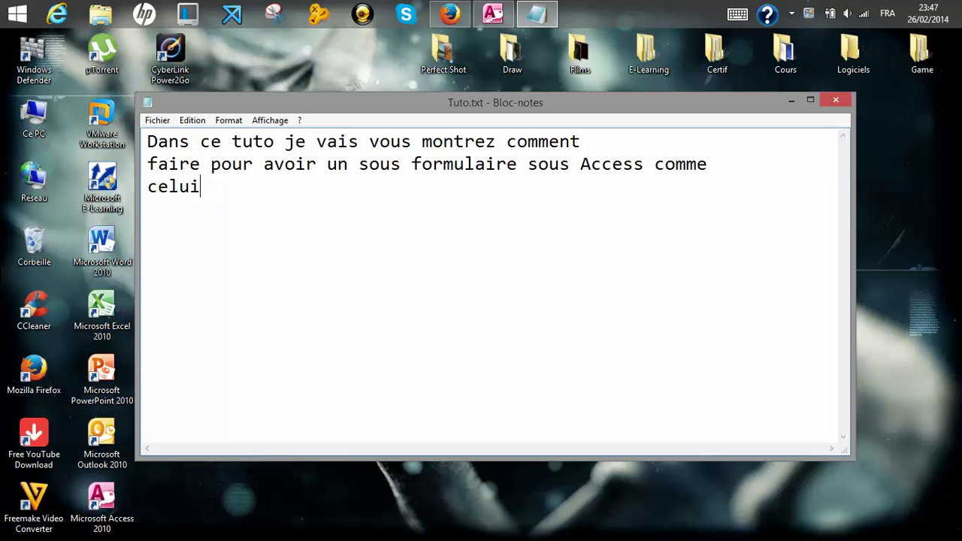
pyautogui.write('ci !!')
# Step: Switch to Access and examine the subforms in the Enregistrement des abonnés form
pyautogui.click(492, 14)
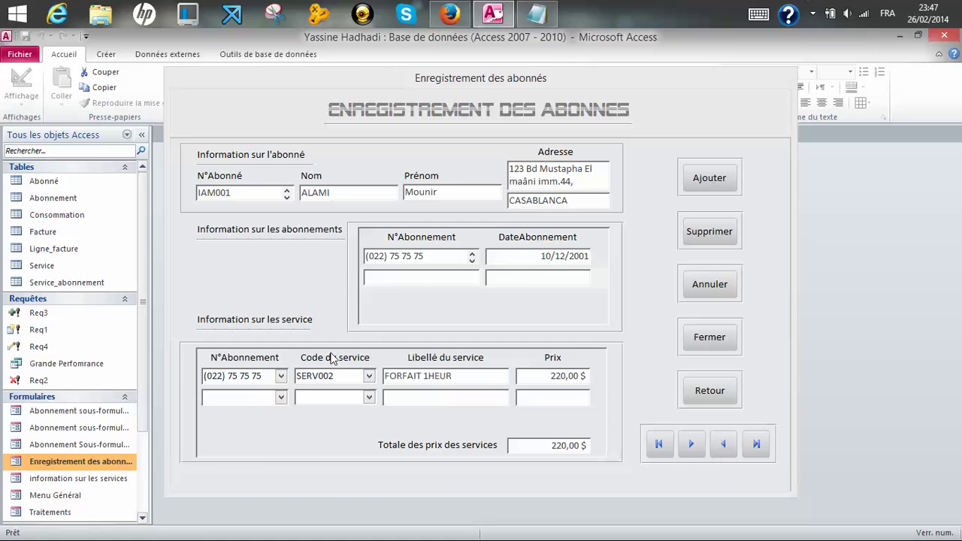
pyautogui.click(536, 14)
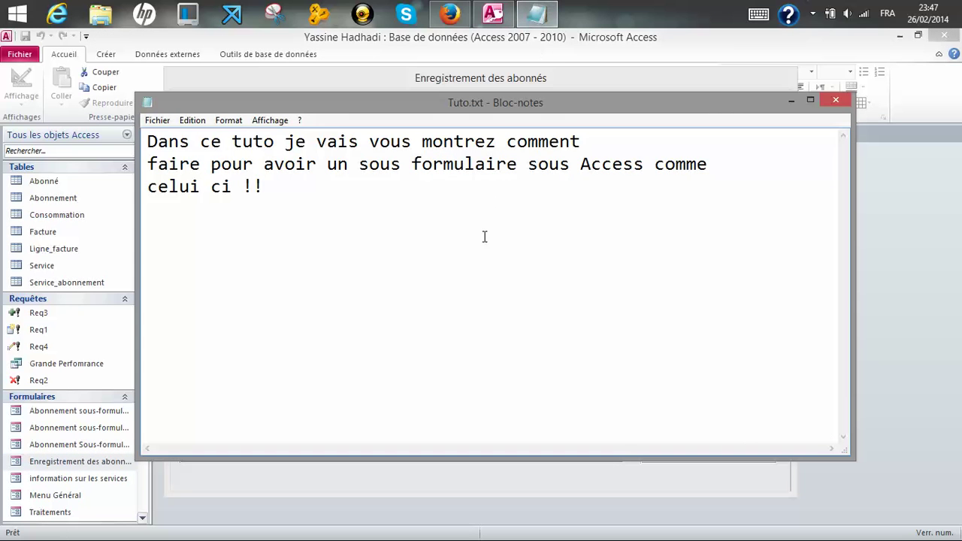
pyautogui.click(790, 100)
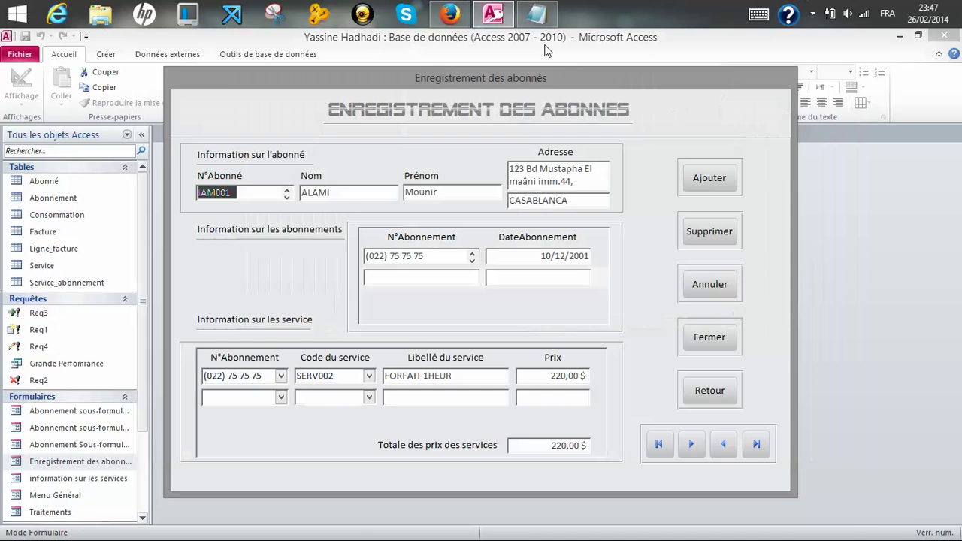
# Step: Clear all the text from the Tuto.txt note and minimize Notepad to return to the Access form
pyautogui.click(537, 13)
pyautogui.moveTo(520, 192); pyautogui.dragTo(89, 96)
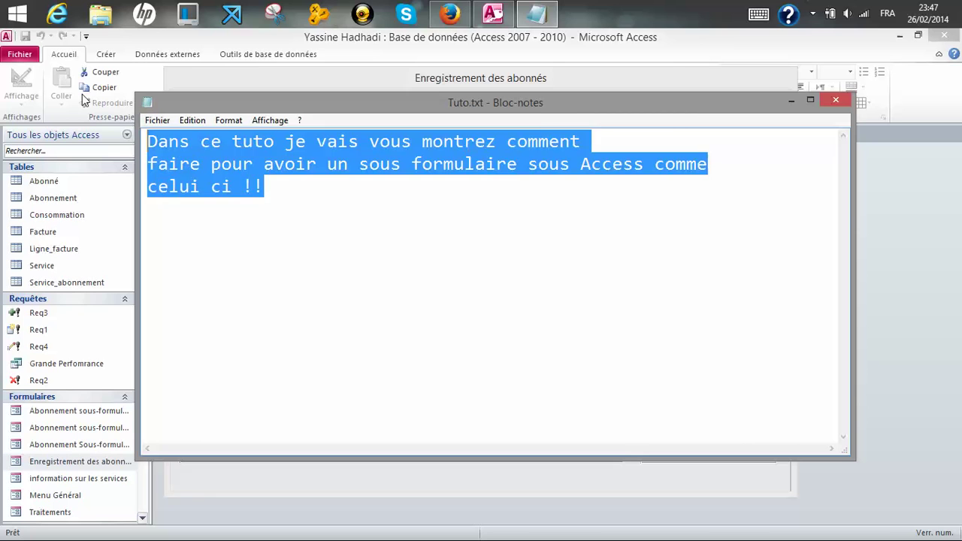
pyautogui.press('Delete')
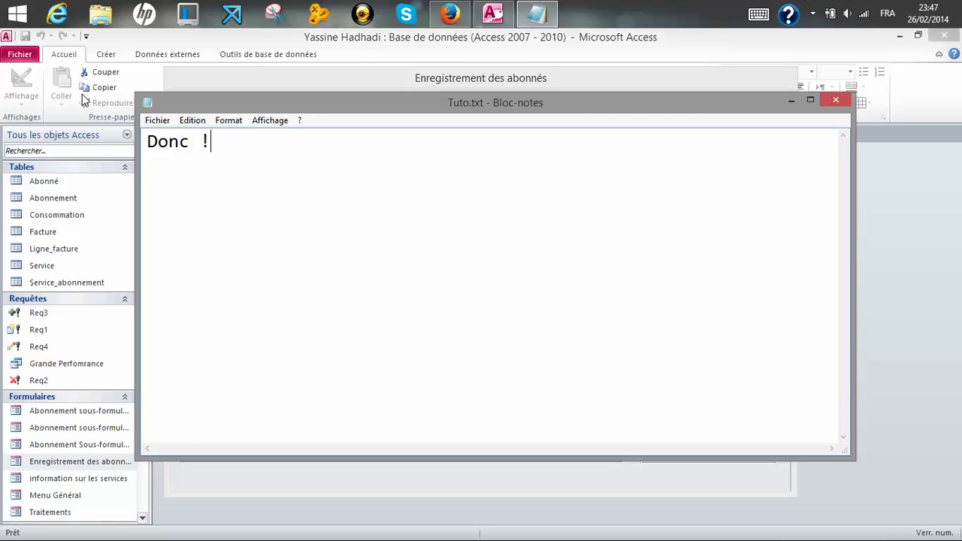
pyautogui.press('BackSpace')
pyautogui.press('BackSpace')
pyautogui.press('BackSpace')
pyautogui.press('BackSpace')
pyautogui.press('BackSpace')
pyautogui.press('BackSpace')
pyautogui.click(790, 101)
# Step: Show the Enregistrement des abonnés form in Design view, and create a new blank form also in Design view
pyautogui.rightClick(675, 139)
pyautogui.click(696, 181)
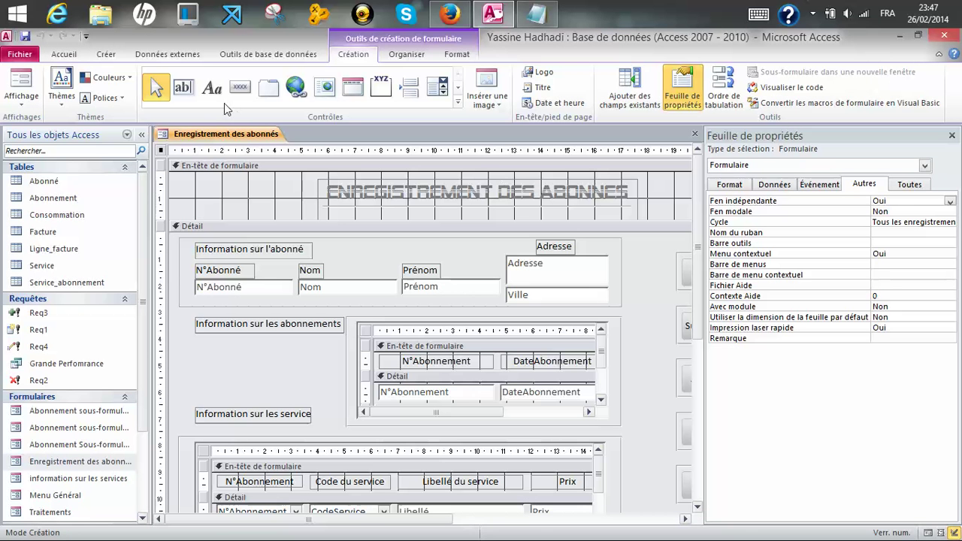
pyautogui.click(105, 55)
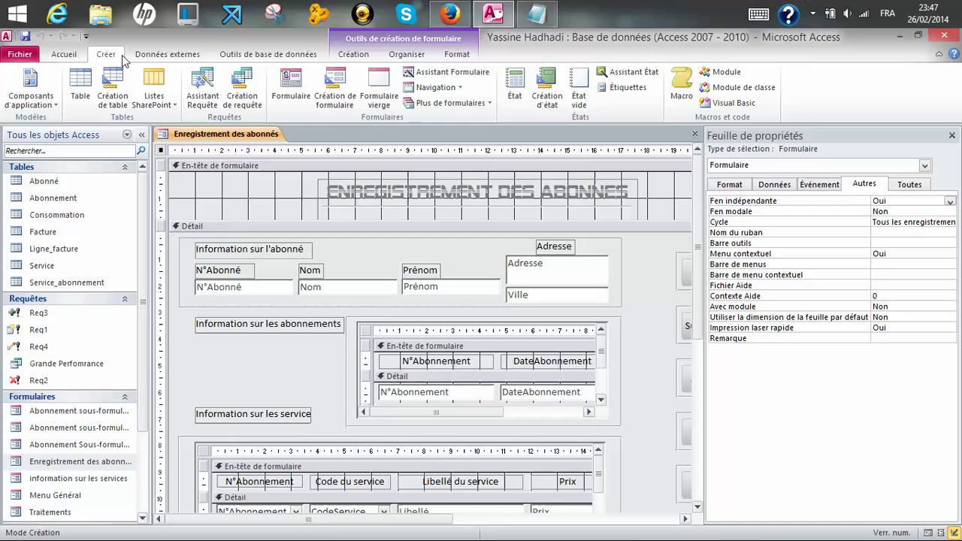
pyautogui.click(381, 105)
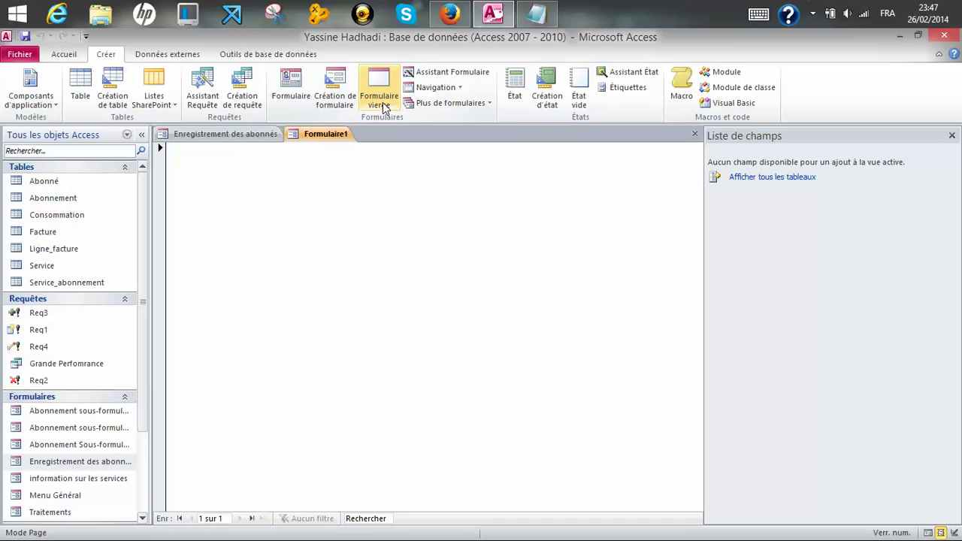
pyautogui.rightClick(194, 229)
pyautogui.click(242, 266)
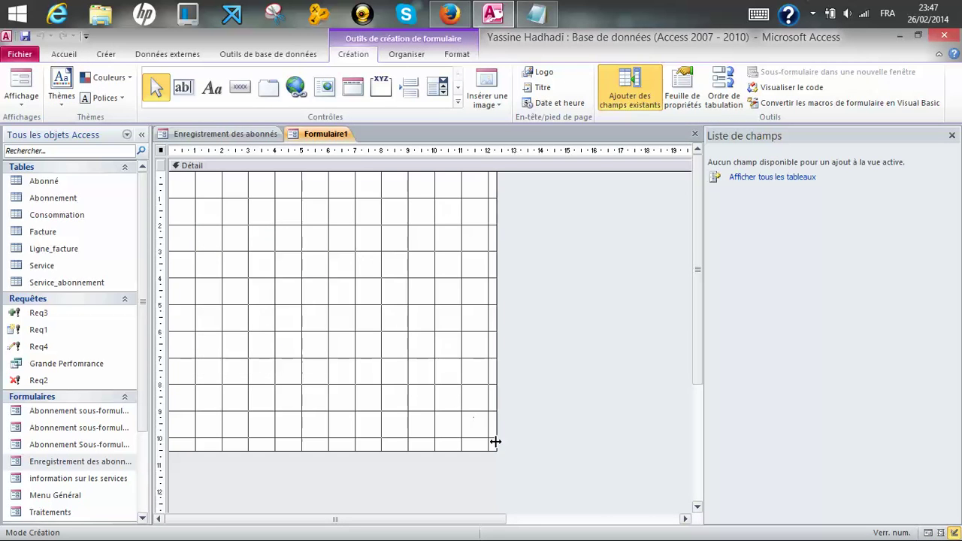
# Step: Enlarge the blank form's detail area to about 19 by 13.5 cm and draw a subform control of about 14 by 9 cm
pyautogui.moveTo(496, 449); pyautogui.dragTo(674, 481)
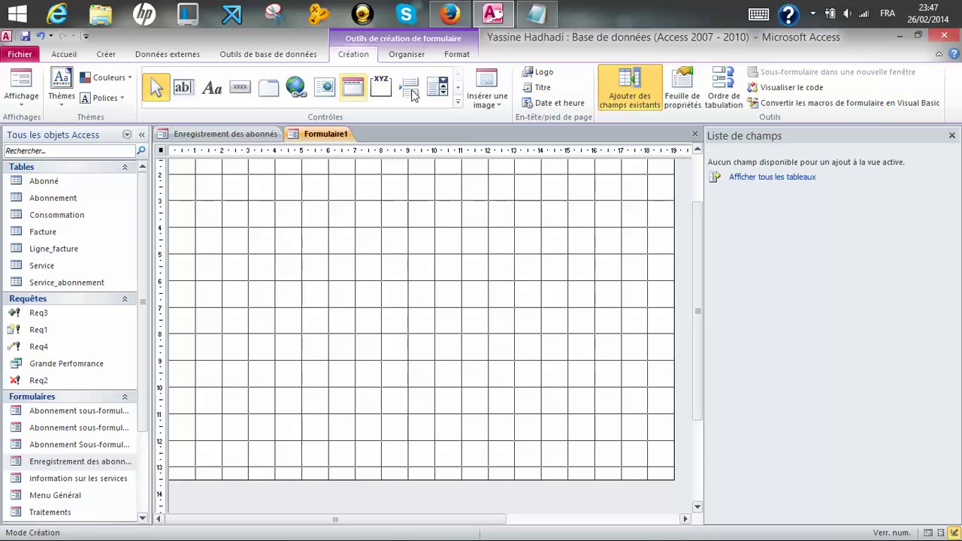
pyautogui.click(458, 101)
pyautogui.click(408, 109)
pyautogui.moveTo(248, 175); pyautogui.dragTo(626, 413)
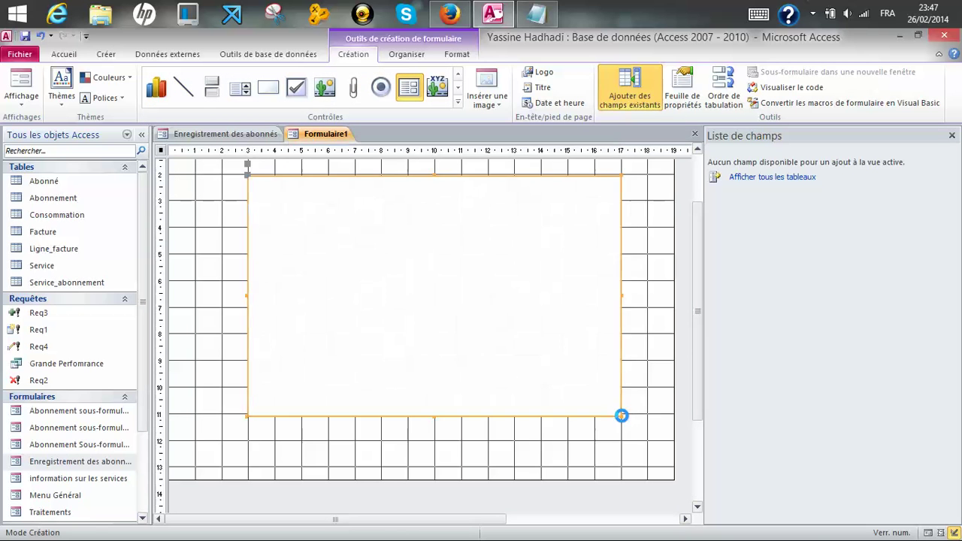
# Step: Select the N°Abonnement field from the Abonnement table as the first field in the subform wizard
pyautogui.click(592, 365)
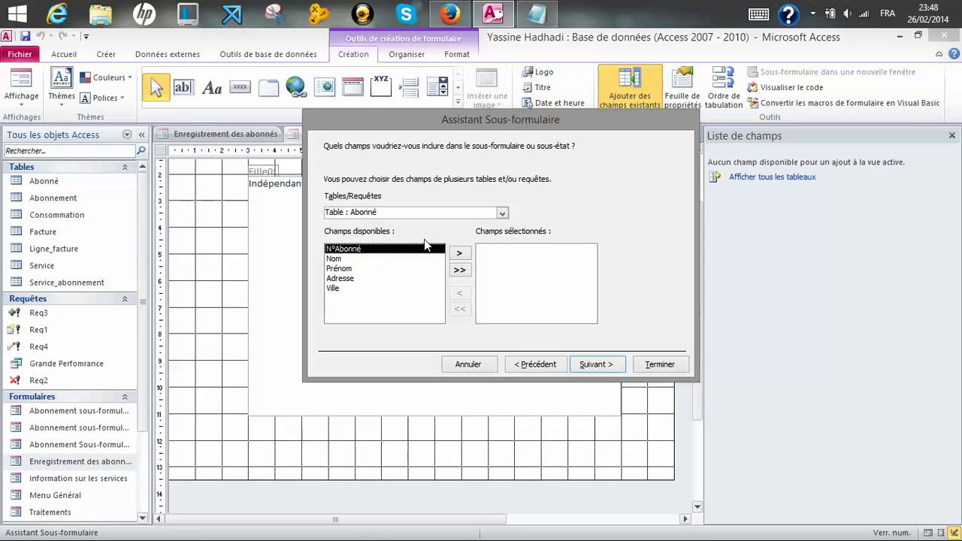
pyautogui.click(460, 254)
pyautogui.click(465, 292)
pyautogui.click(501, 215)
pyautogui.click(481, 234)
pyautogui.click(501, 213)
pyautogui.click(490, 238)
pyautogui.click(459, 254)
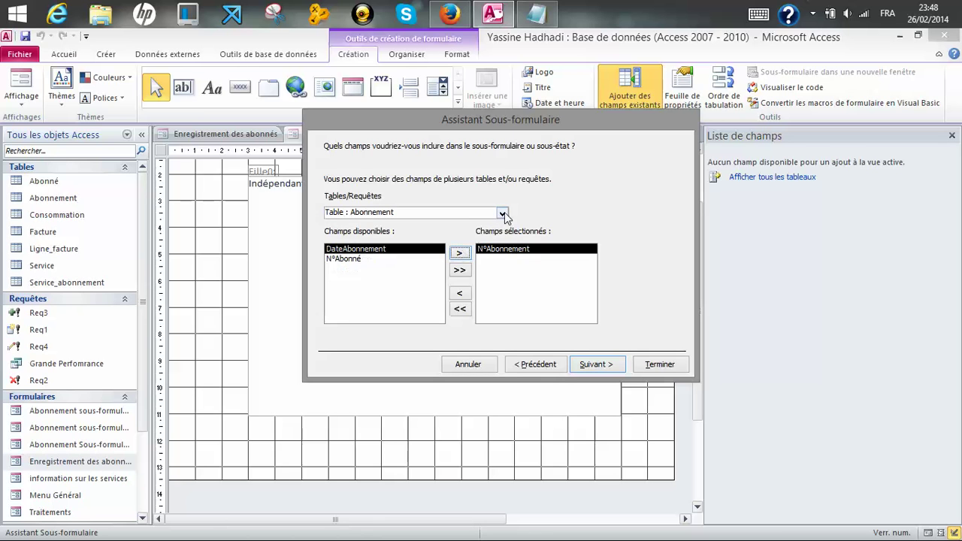
# Step: Add CodeService, Libellé and Prix from the Service table and finish the wizard, keeping the suggested name Abonnement sous-formulaire2
pyautogui.click(502, 213)
pyautogui.click(471, 274)
pyautogui.doubleClick(459, 253)
pyautogui.click(459, 253)
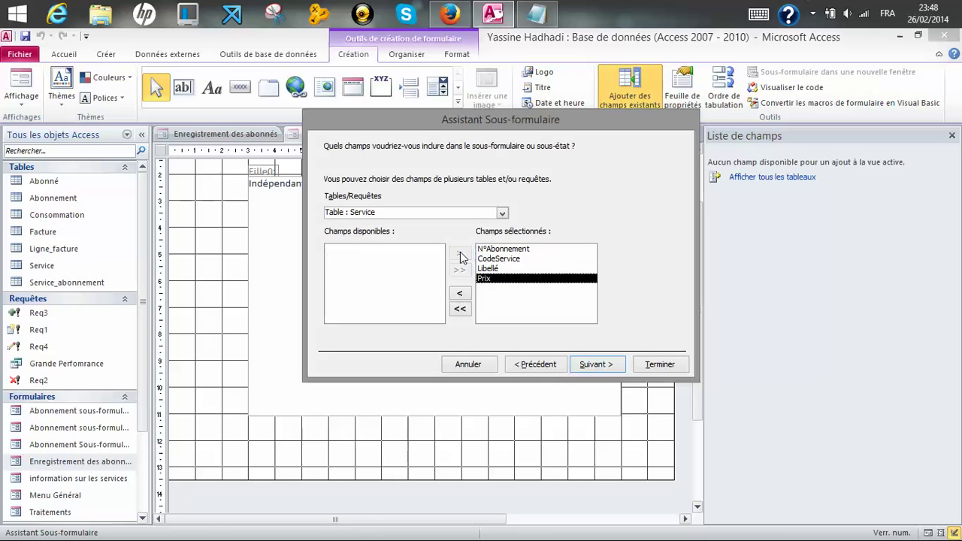
pyautogui.click(593, 364)
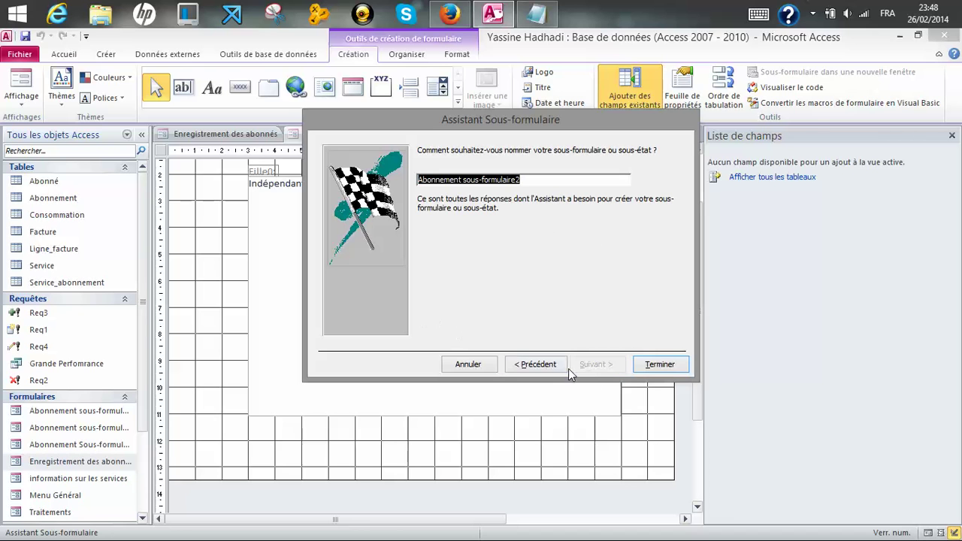
pyautogui.click(645, 365)
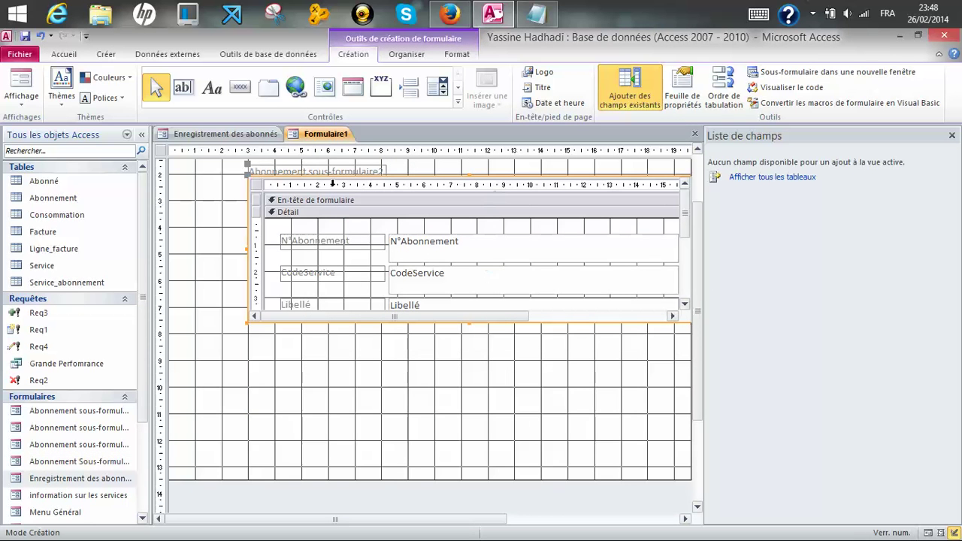
# Step: Move the subform closer to the form's left edge and enlarge it to about 17 by 9.5 cm
pyautogui.moveTo(245, 189); pyautogui.dragTo(203, 209)
pyautogui.scroll(2, 695, 227)
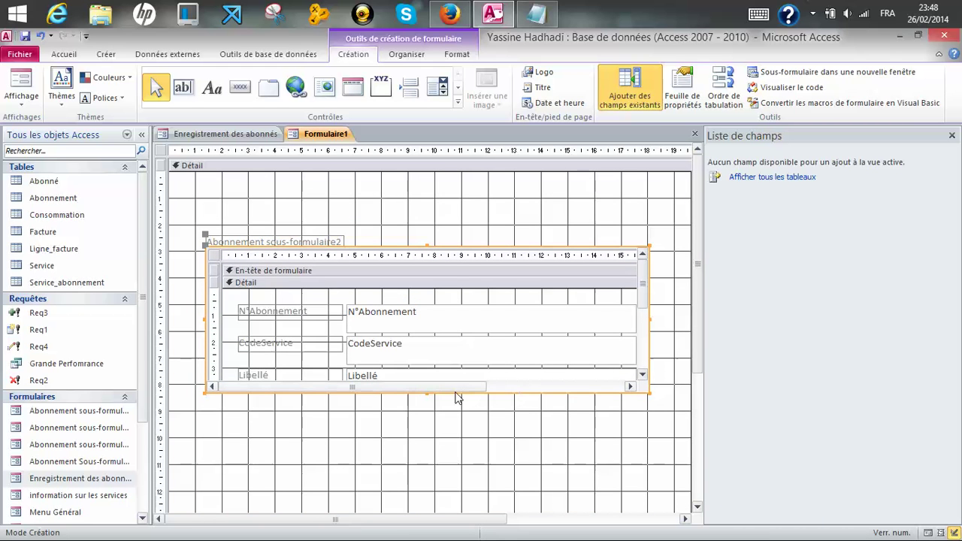
pyautogui.moveTo(426, 393); pyautogui.dragTo(424, 499)
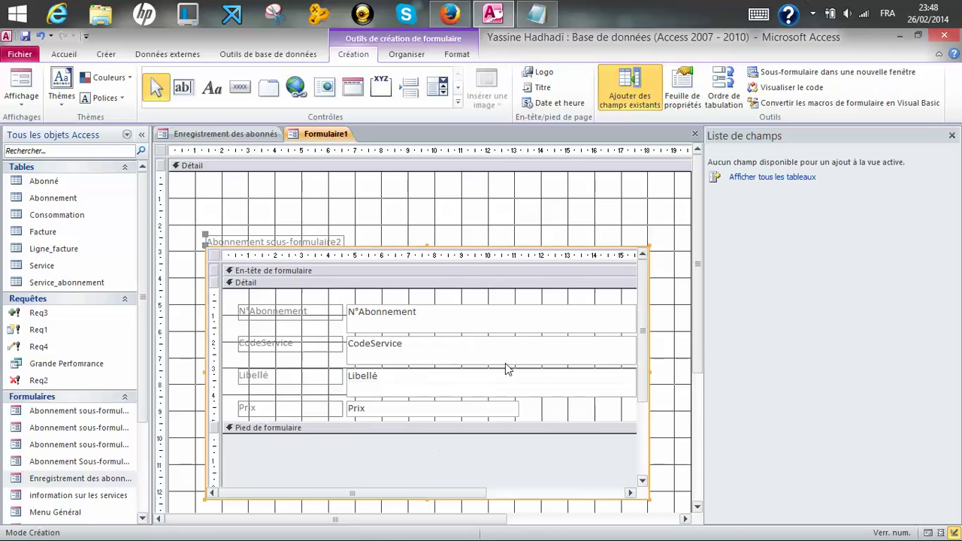
pyautogui.moveTo(649, 372); pyautogui.dragTo(664, 377)
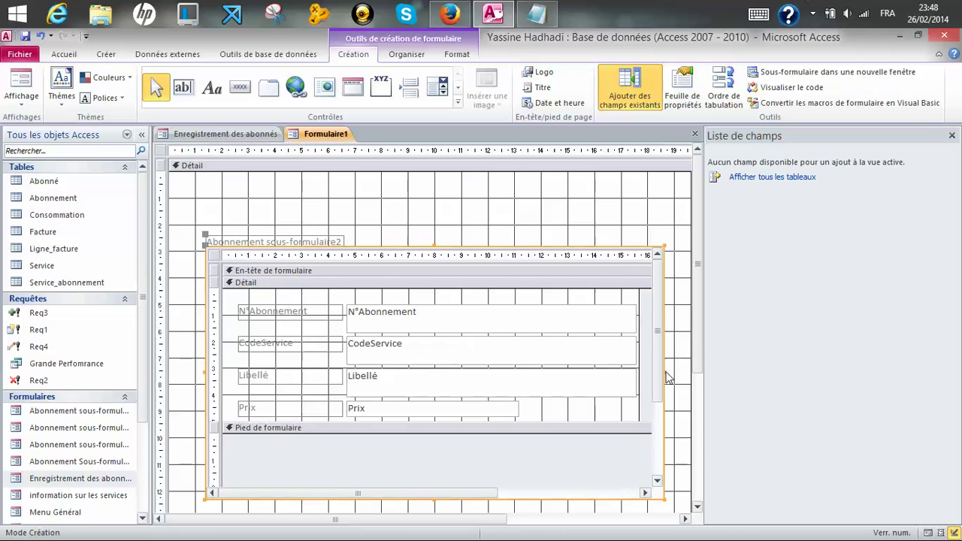
# Step: Arrange the subform's four fields and labels in a tabular layout, and move that layout to the left side of the subform
pyautogui.click(318, 319)
pyautogui.keyDown('shift'); pyautogui.click(310, 342); pyautogui.keyUp('shift')
pyautogui.keyDown('shift'); pyautogui.click(311, 372); pyautogui.keyUp('shift')
pyautogui.keyDown('shift'); pyautogui.click(312, 409); pyautogui.keyUp('shift')
pyautogui.click(409, 56)
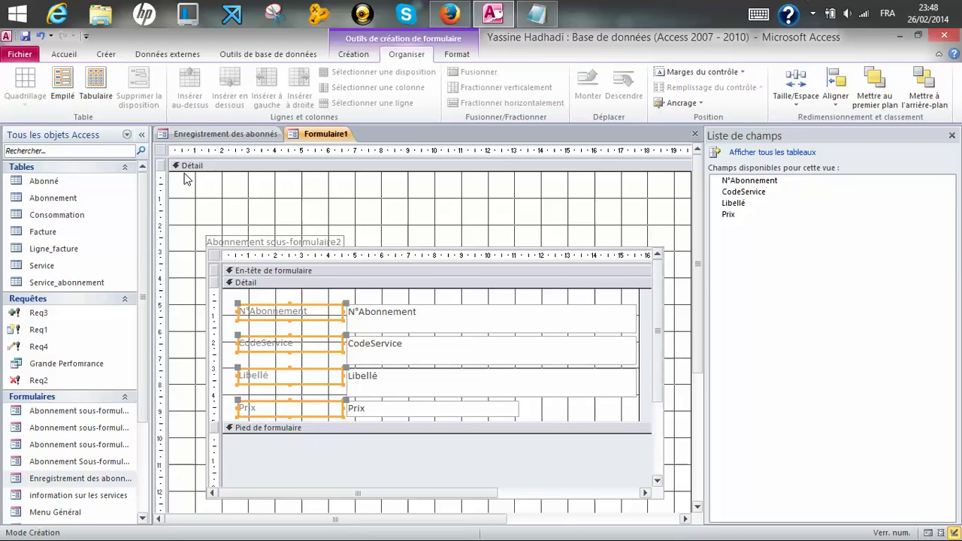
pyautogui.click(96, 88)
pyautogui.moveTo(340, 281); pyautogui.dragTo(233, 280)
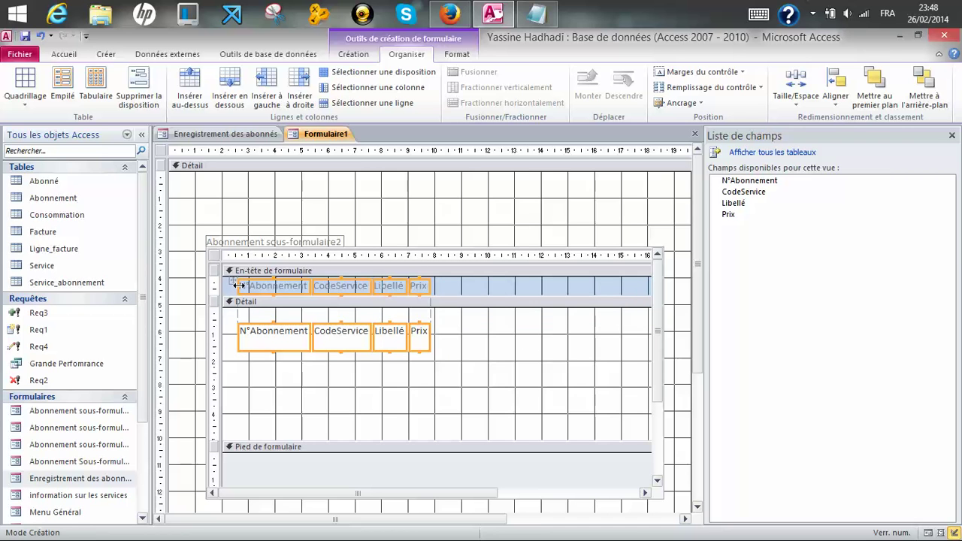
pyautogui.click(421, 320)
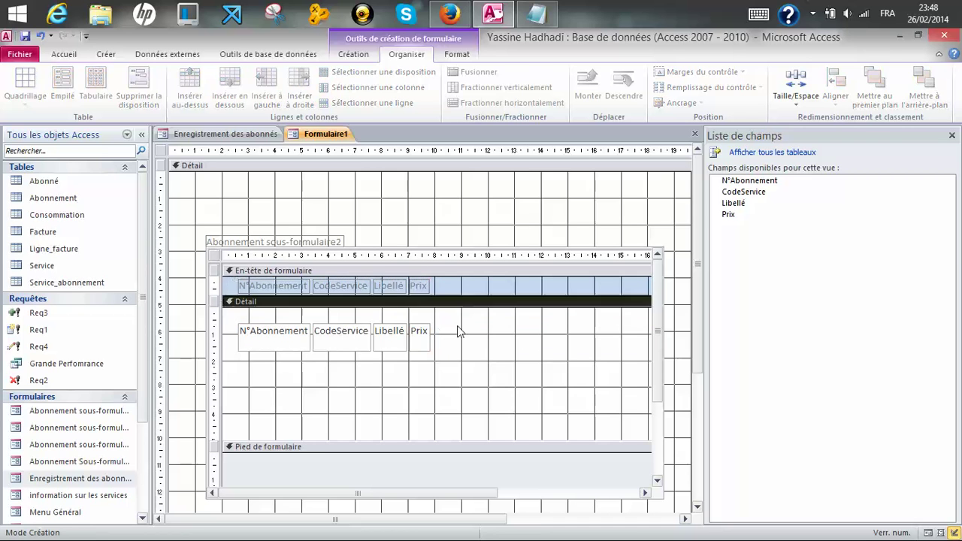
# Step: Widen the Prix column of the tabular layout to about 8 cm
pyautogui.click(246, 287)
pyautogui.click(422, 286)
pyautogui.moveTo(412, 281); pyautogui.dragTo(544, 284)
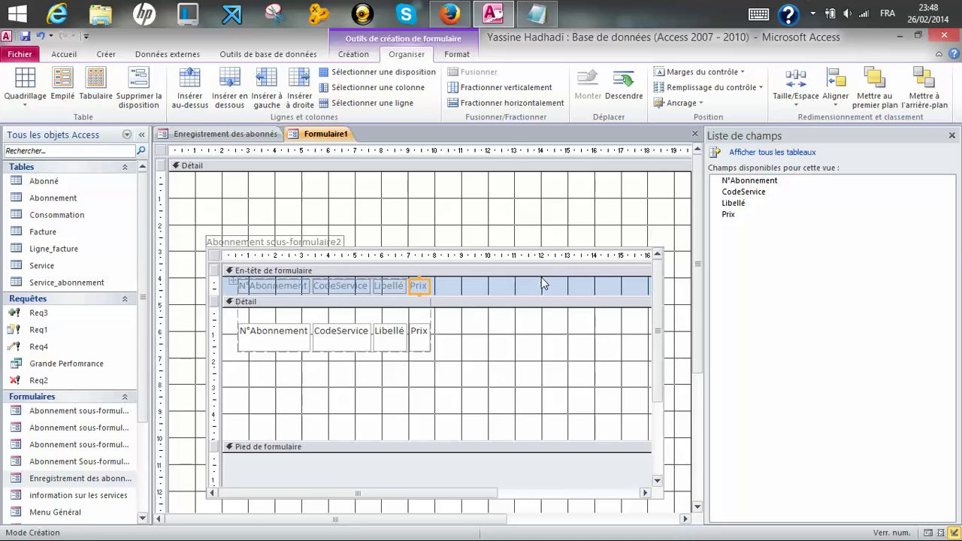
pyautogui.moveTo(429, 283); pyautogui.dragTo(622, 283)
pyautogui.keyDown('shift'); pyautogui.click(409, 286); pyautogui.keyUp('shift')
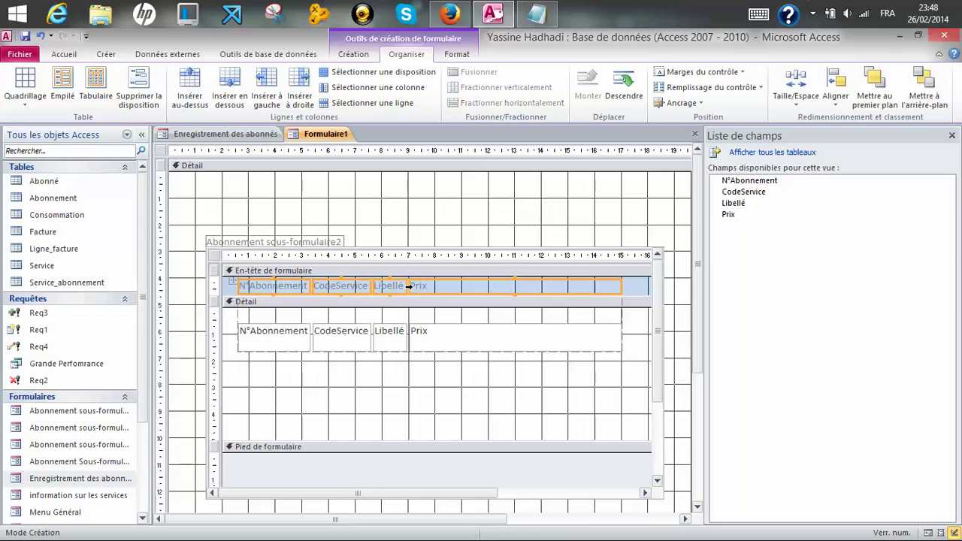
pyautogui.click(409, 319)
pyautogui.keyDown('shift'); pyautogui.click(409, 287); pyautogui.keyUp('shift')
pyautogui.click(630, 287)
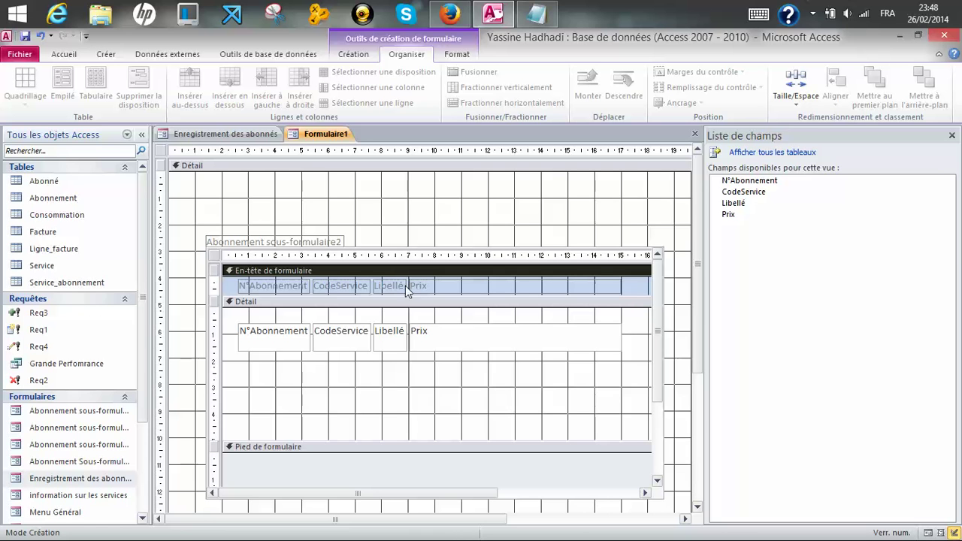
pyautogui.click(247, 300)
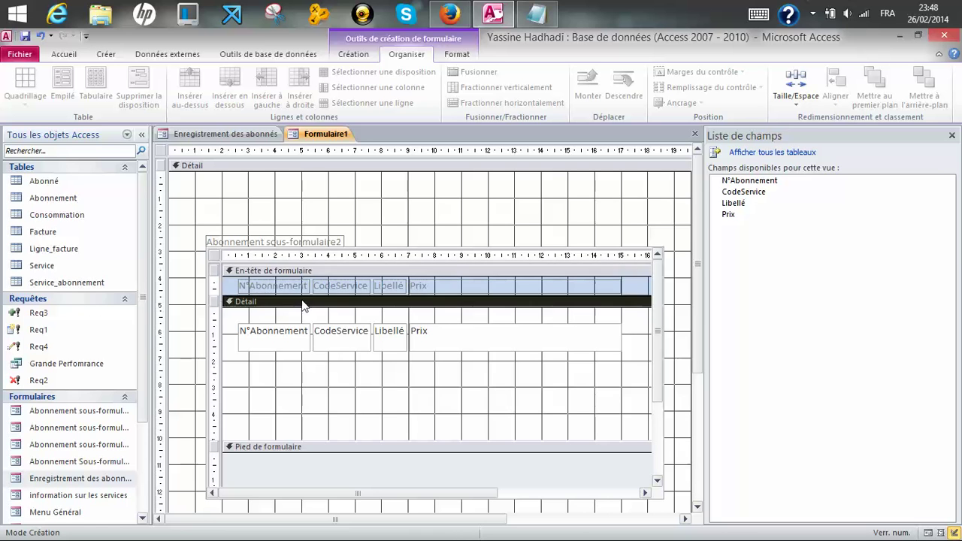
# Step: Widen the Libellé column to about 5.4 cm and narrow the Prix column to about 3 cm
pyautogui.click(388, 287)
pyautogui.moveTo(404, 286); pyautogui.dragTo(516, 290)
pyautogui.click(540, 290)
pyautogui.moveTo(441, 492); pyautogui.dragTo(495, 481)
pyautogui.moveTo(569, 285); pyautogui.dragTo(435, 288)
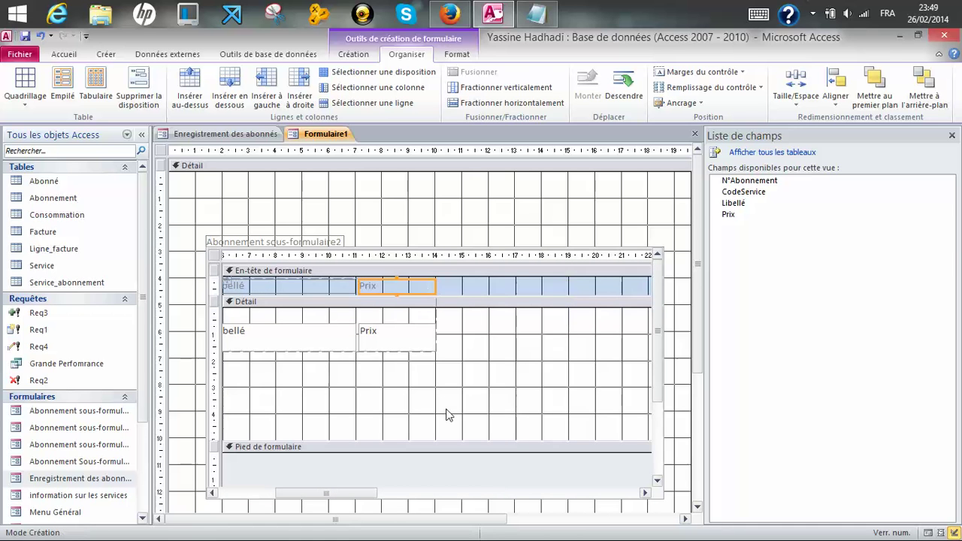
pyautogui.moveTo(370, 496); pyautogui.dragTo(314, 495)
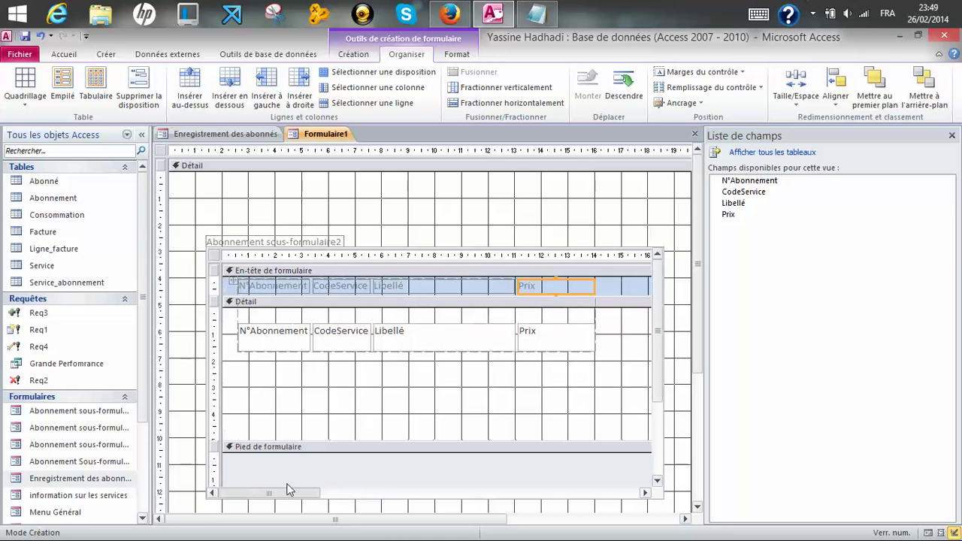
pyautogui.click(402, 385)
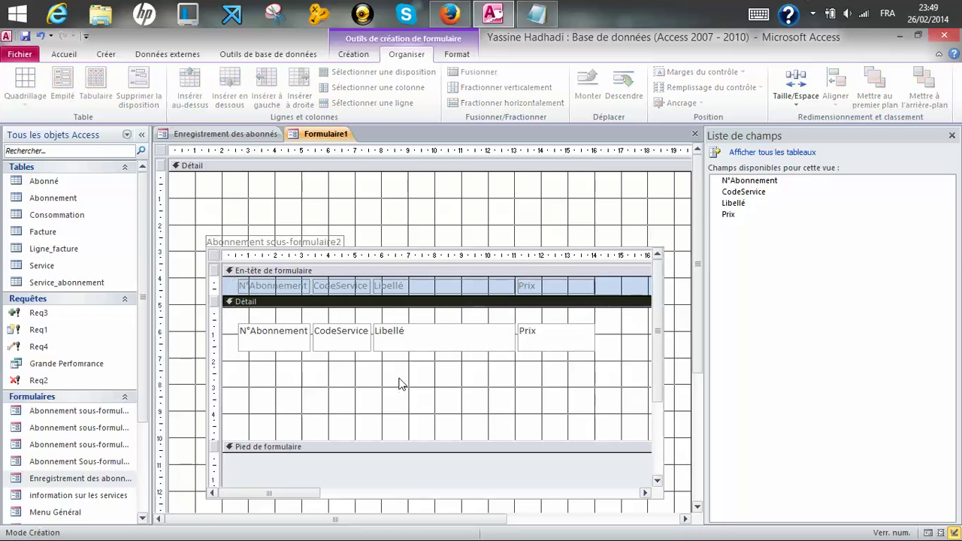
# Step: Widen the N°Abonnement column slightly, to about 2.8 cm
pyautogui.click(305, 287)
pyautogui.moveTo(308, 287); pyautogui.dragTo(312, 285)
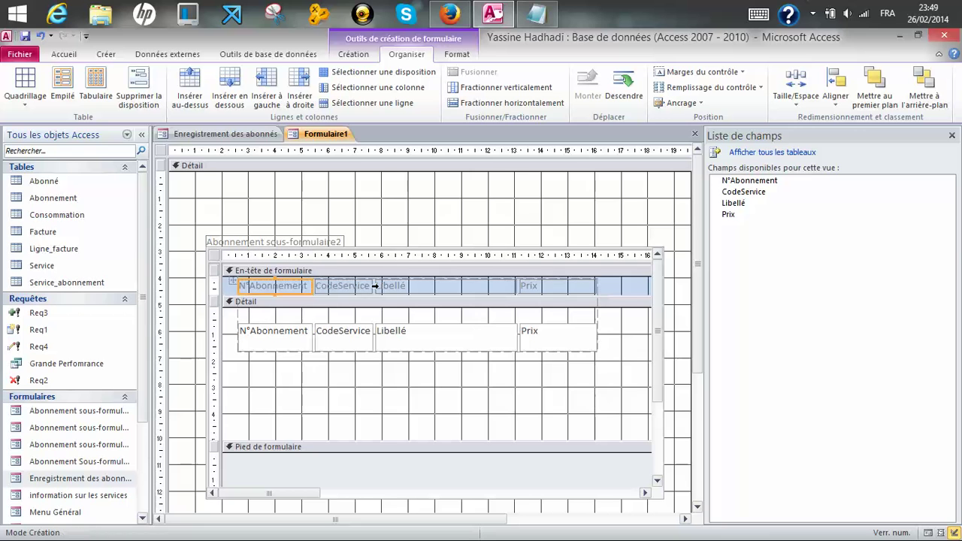
# Step: Narrow the subform's design area to about 14.5 cm
pyautogui.click(367, 287)
pyautogui.click(386, 286)
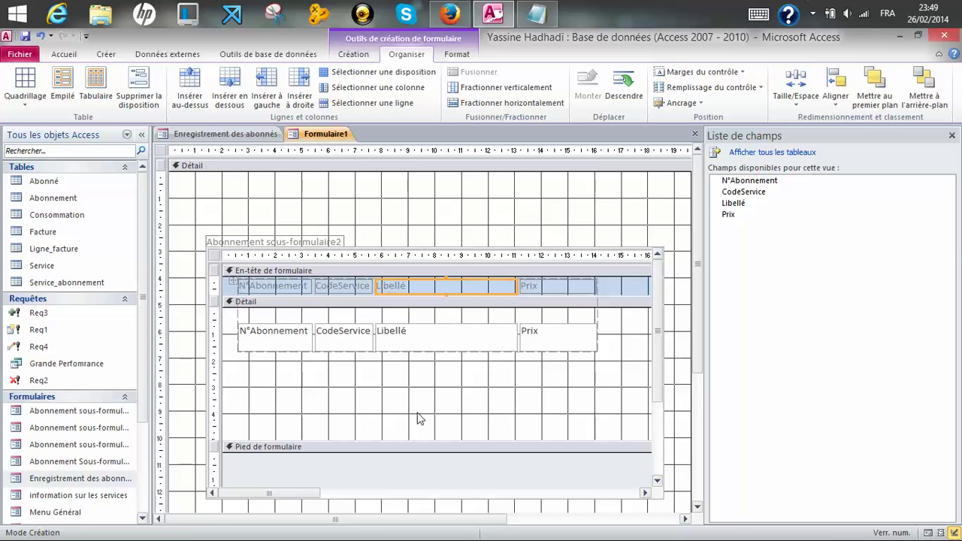
pyautogui.moveTo(307, 492); pyautogui.dragTo(590, 455)
pyautogui.moveTo(593, 408)
pyautogui.mouseDown()
pyautogui.moveTo(211, 403)
pyautogui.moveTo(623, 408)
pyautogui.moveTo(608, 406)
pyautogui.mouseUp()
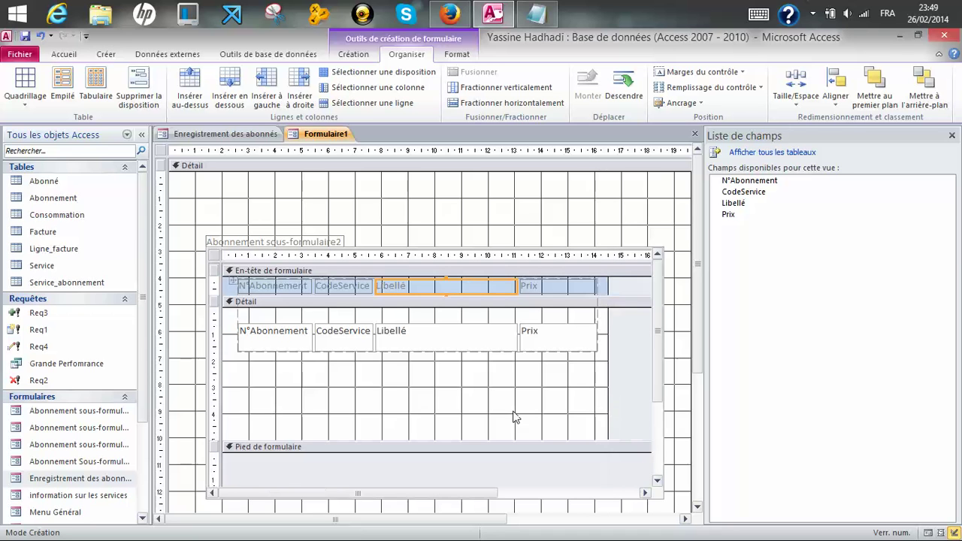
# Step: Move the tabular layout closer to the subform's left edge and trim the design area to about 14.3 cm wide
pyautogui.moveTo(232, 282); pyautogui.dragTo(221, 287)
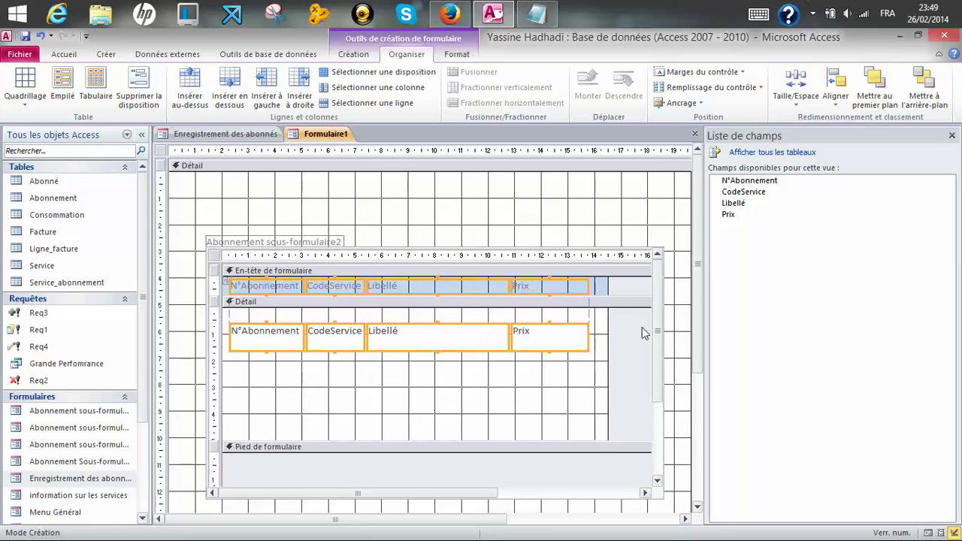
pyautogui.moveTo(606, 330); pyautogui.dragTo(599, 330)
# Step: Reduce the height of the field row in the subform's Détail section to about 0.56 cm
pyautogui.click(509, 391)
pyautogui.click(241, 338)
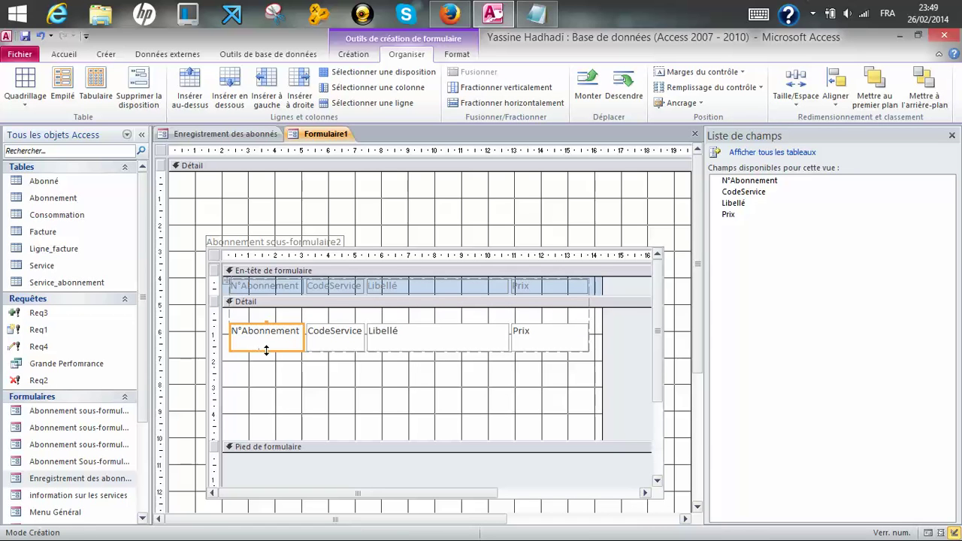
pyautogui.moveTo(267, 351); pyautogui.dragTo(266, 339)
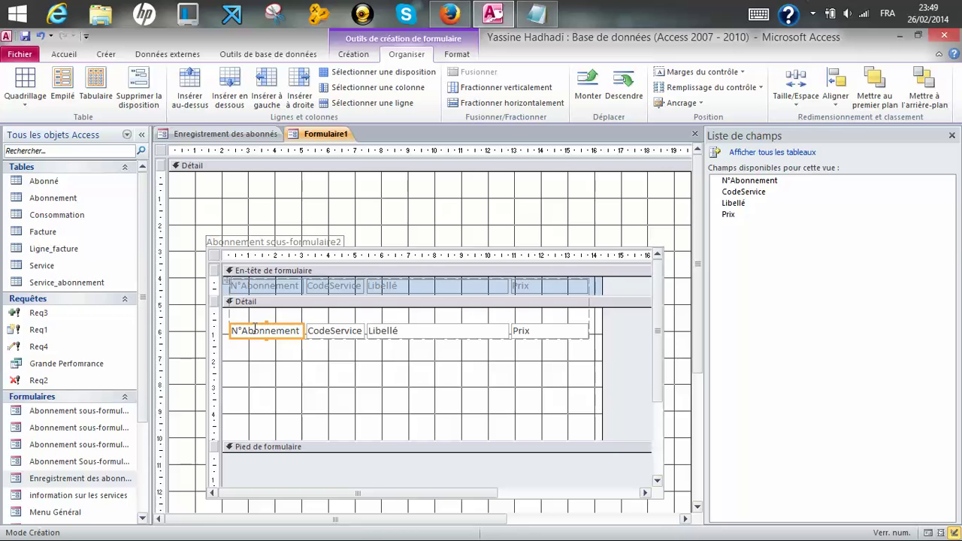
# Step: Move the four fields up within the subform's Détail section and shrink that section to about 1 cm high
pyautogui.click(230, 328)
pyautogui.click(233, 331)
pyautogui.click(226, 330)
pyautogui.moveTo(235, 328); pyautogui.dragTo(236, 318)
pyautogui.moveTo(360, 439); pyautogui.dragTo(360, 335)
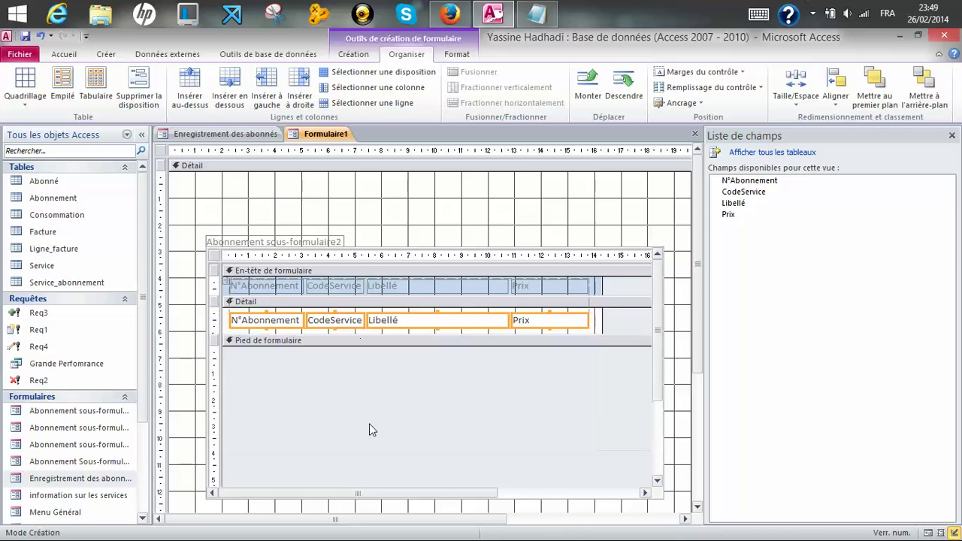
# Step: Trim the subform's design area to about 14 cm wide, just beyond the Prix column
pyautogui.click(407, 367)
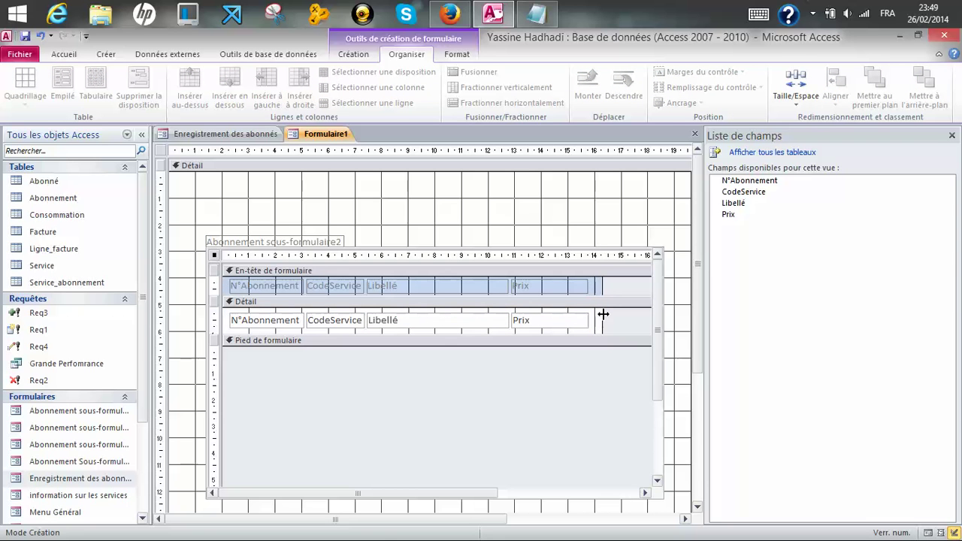
pyautogui.moveTo(601, 312); pyautogui.dragTo(593, 314)
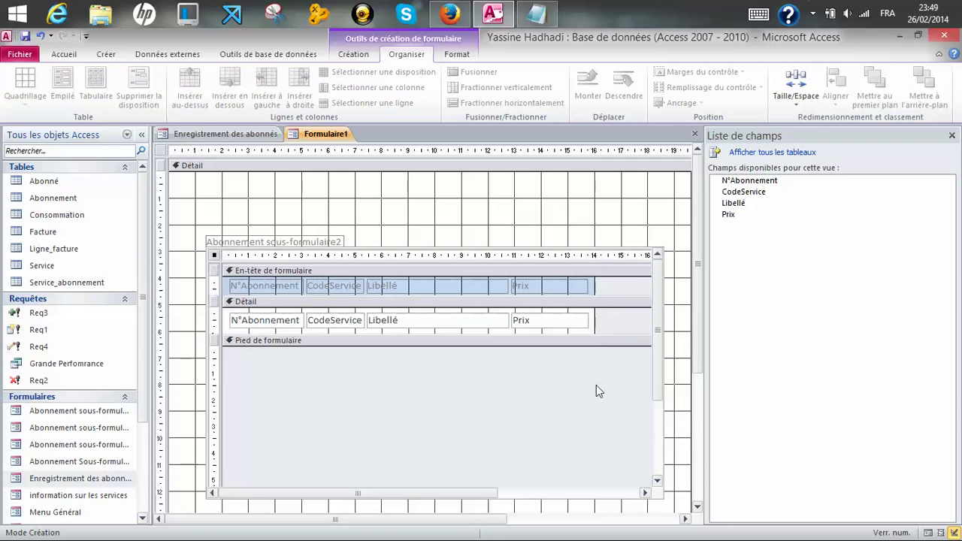
pyautogui.click(535, 494)
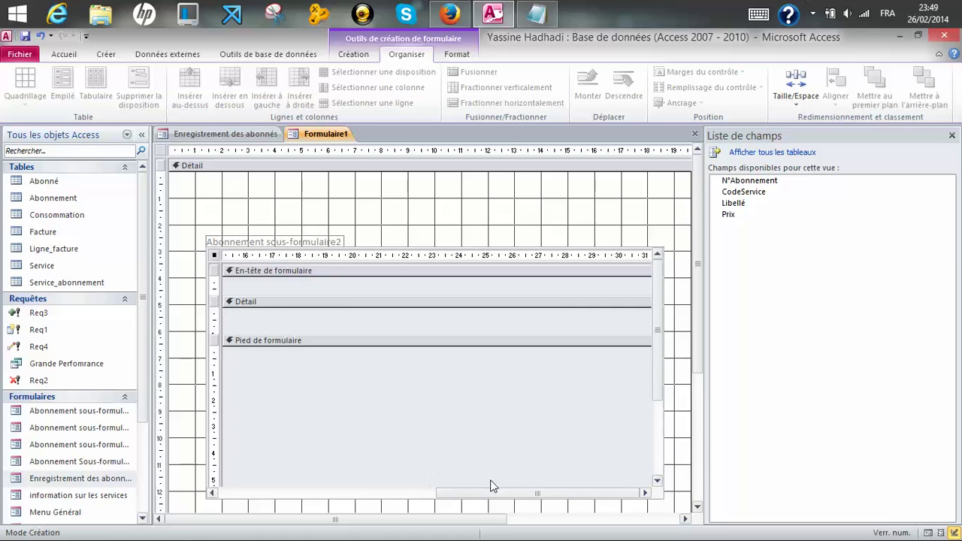
pyautogui.moveTo(272, 496); pyautogui.dragTo(237, 496)
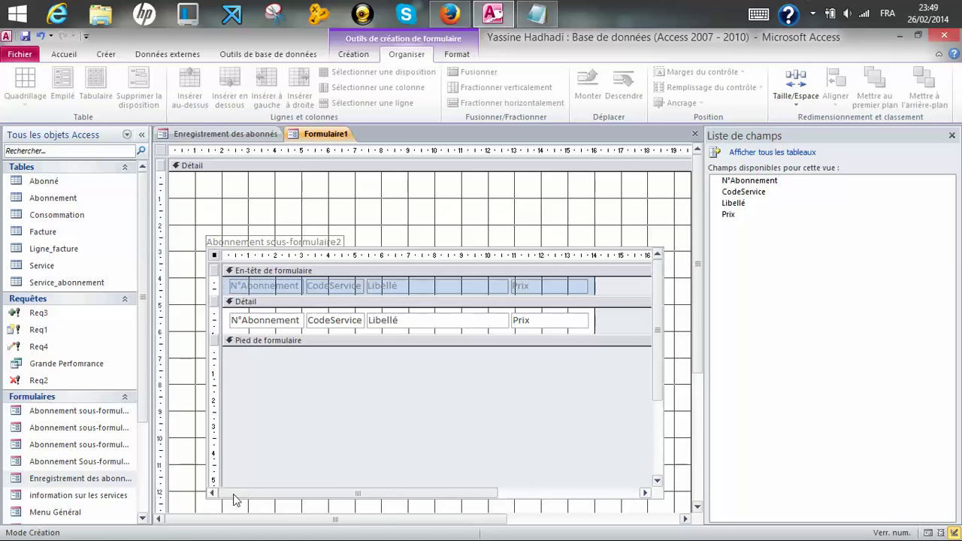
# Step: Set the alternate background colour of the subform's Détail section to Texte clair
pyautogui.click(245, 307)
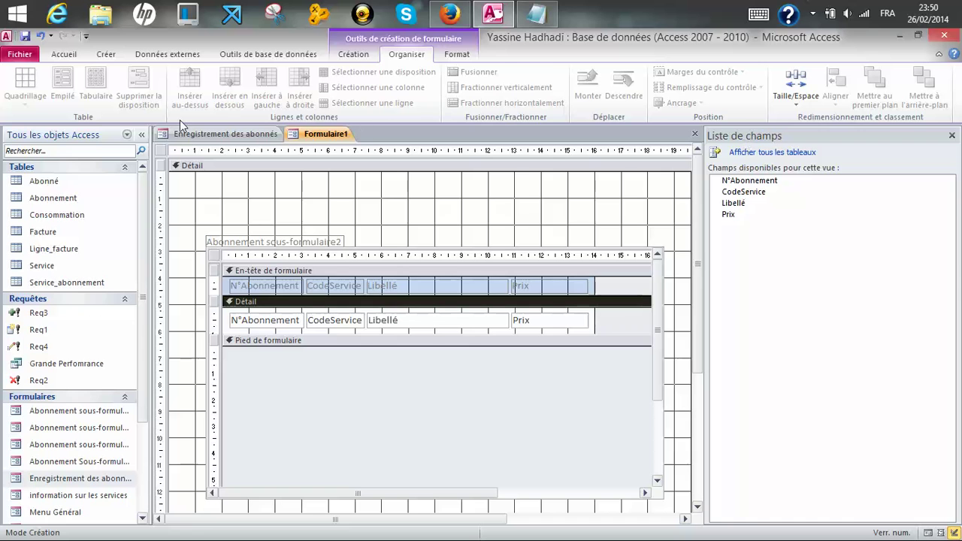
pyautogui.click(354, 54)
pyautogui.click(682, 88)
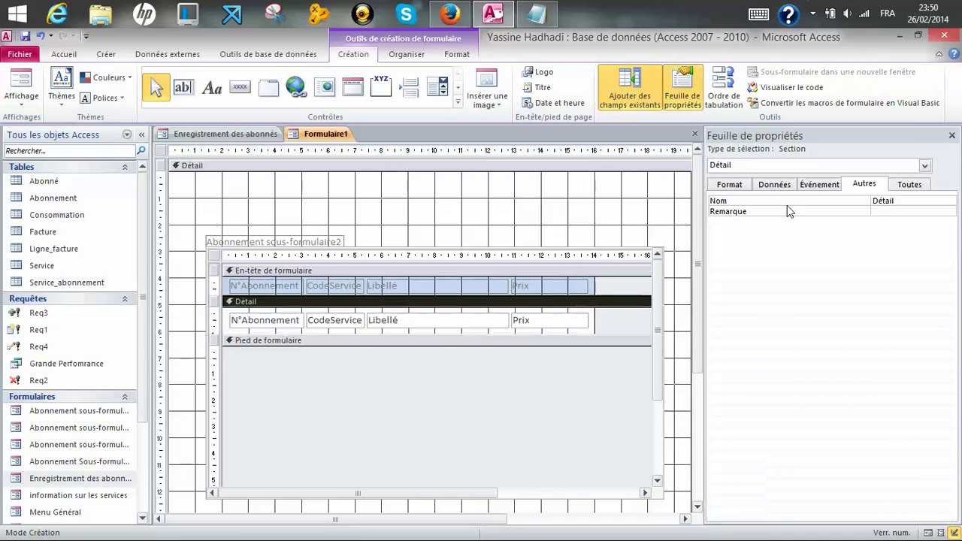
pyautogui.click(947, 232)
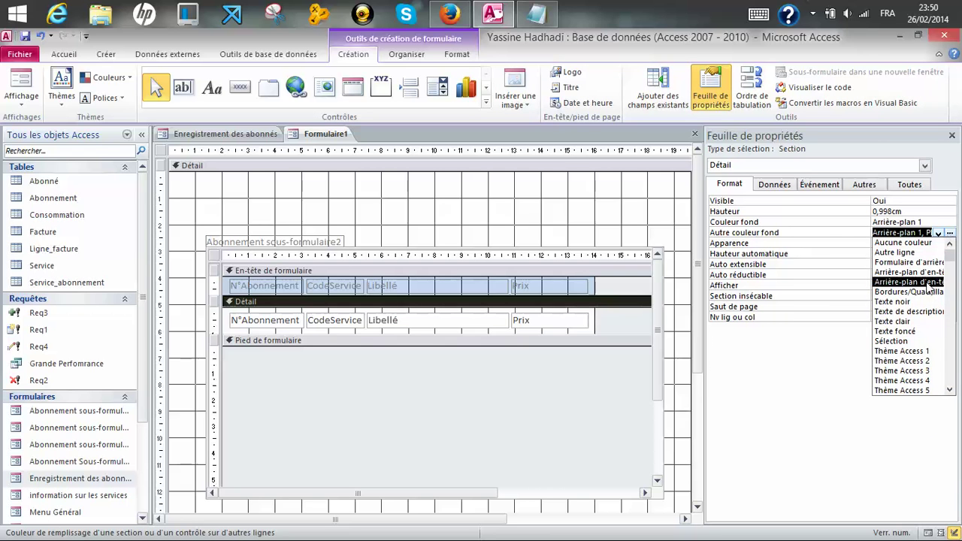
pyautogui.click(911, 321)
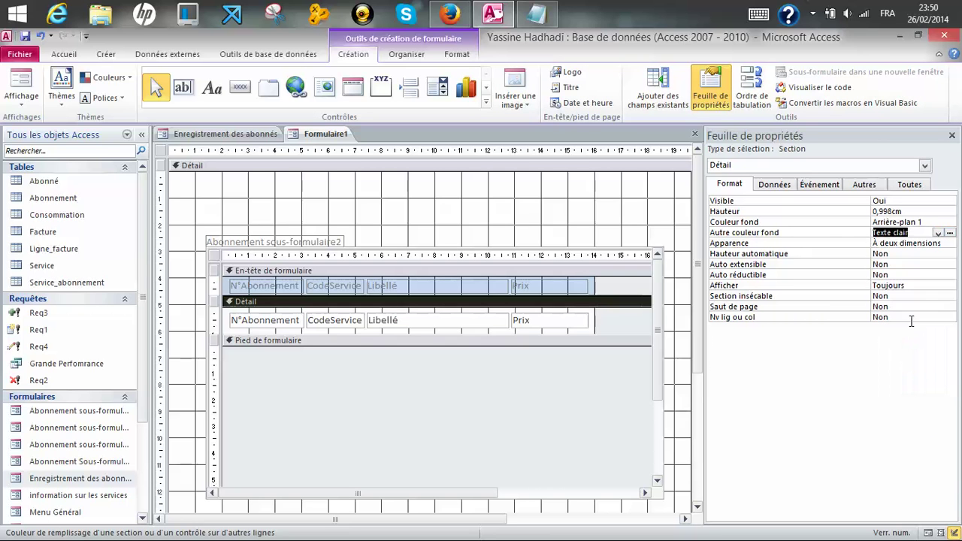
# Step: Open up the subform's footer section to about 1 cm high and set its background colour to Texte clair
pyautogui.click(362, 340)
pyautogui.moveTo(392, 347); pyautogui.dragTo(391, 373)
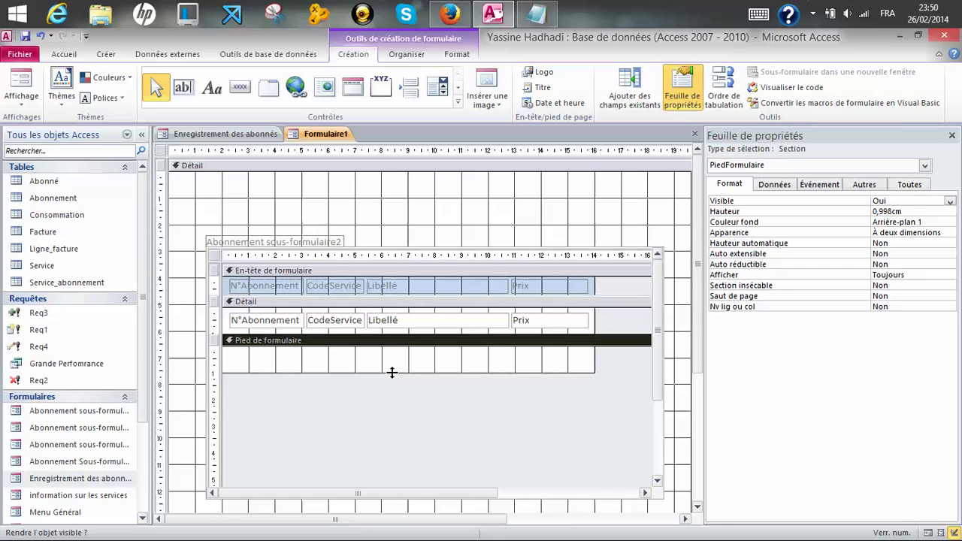
pyautogui.click(938, 224)
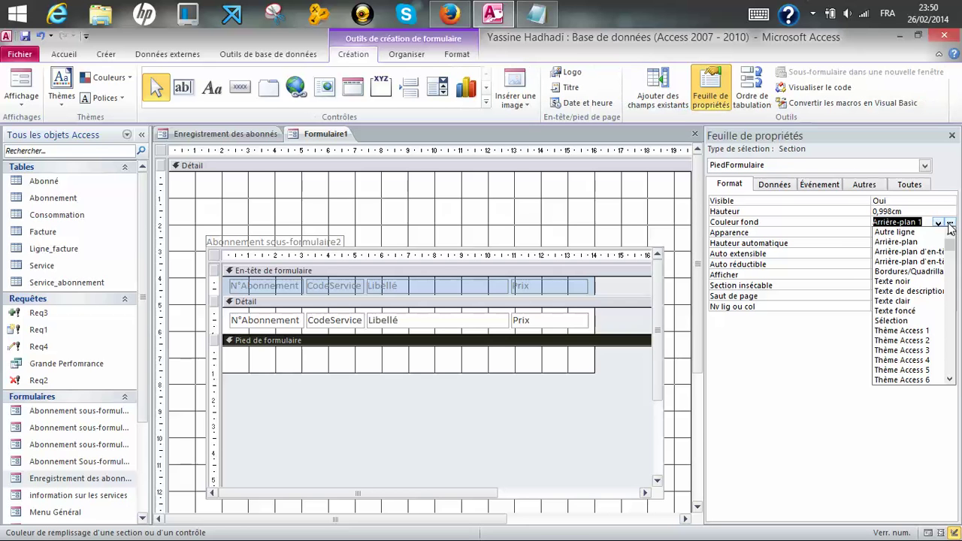
pyautogui.click(894, 301)
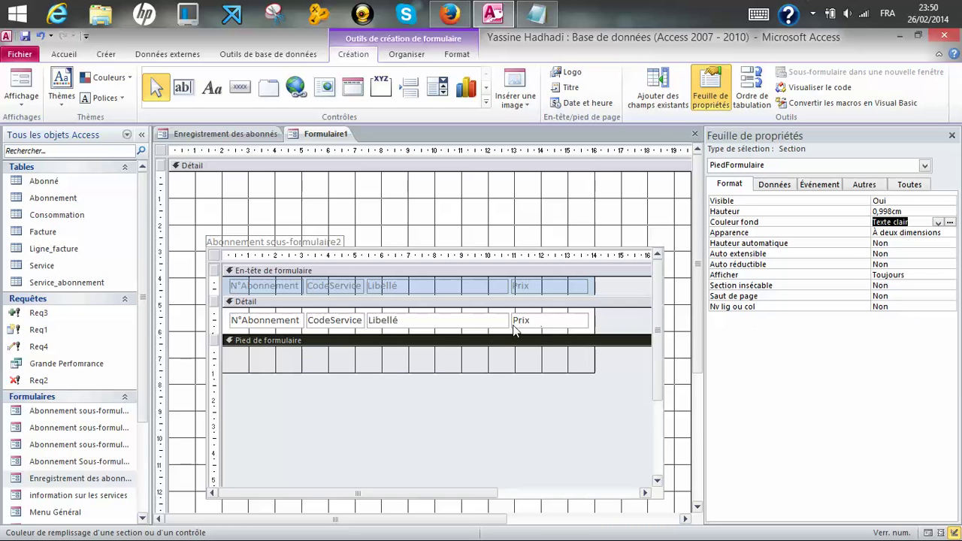
# Step: Set the background colour of the subform's Détail and header sections to Texte clair
pyautogui.click(422, 302)
pyautogui.click(938, 224)
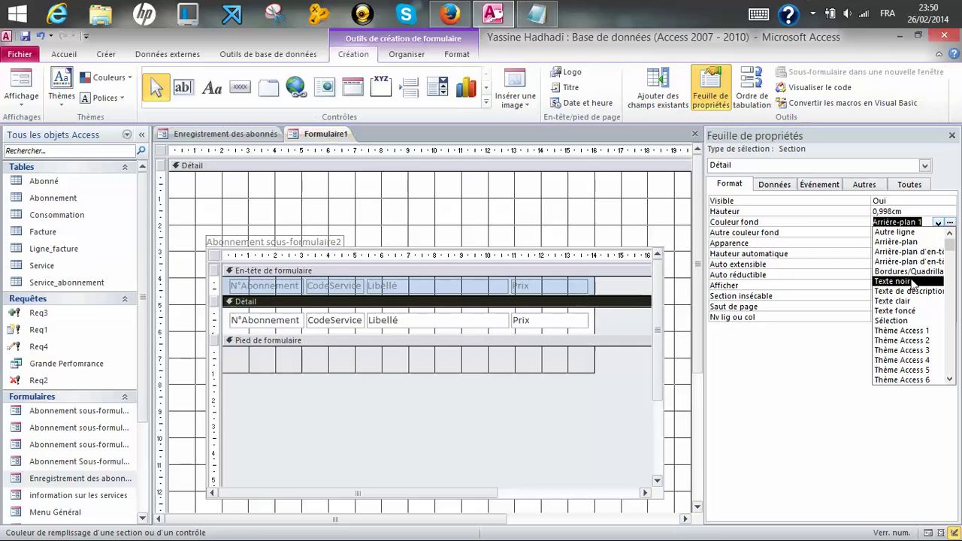
pyautogui.click(894, 301)
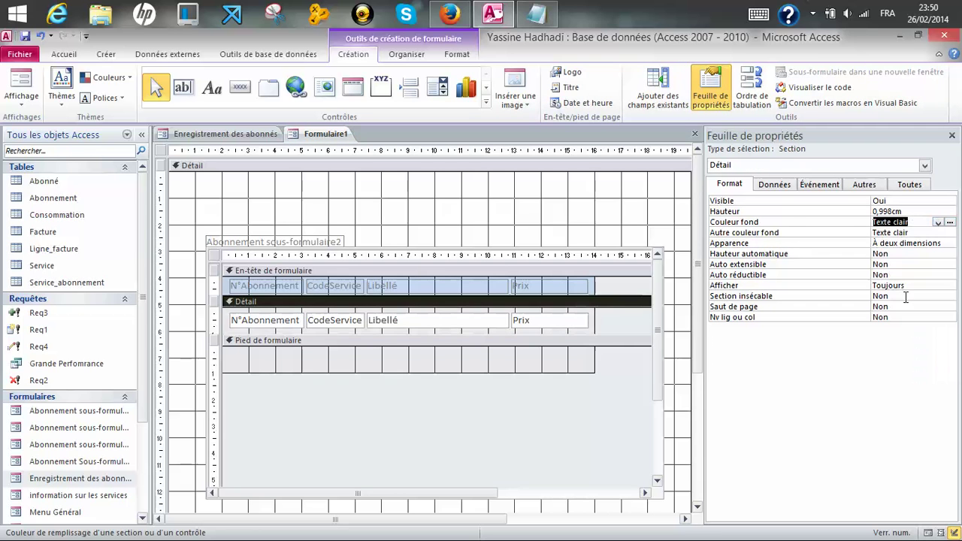
pyautogui.click(536, 271)
pyautogui.click(938, 223)
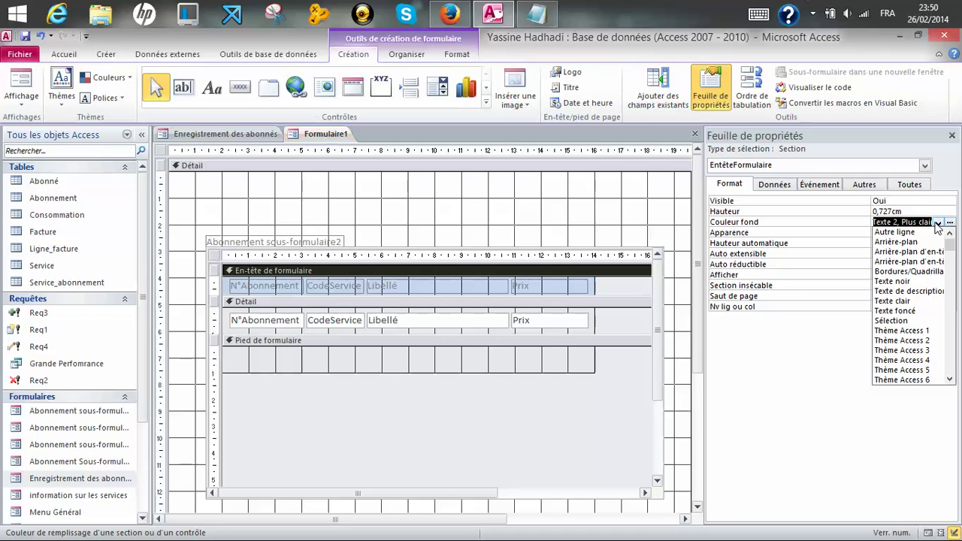
pyautogui.click(898, 303)
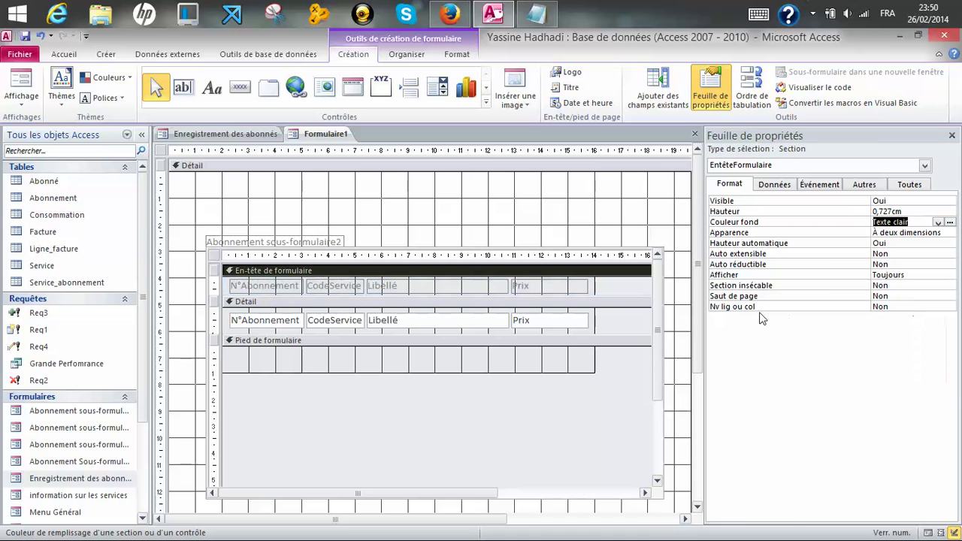
# Step: Give the four fields in the subform's Détail section the sunken 3D appearance (3D enfoncé)
pyautogui.click(351, 323)
pyautogui.click(230, 321)
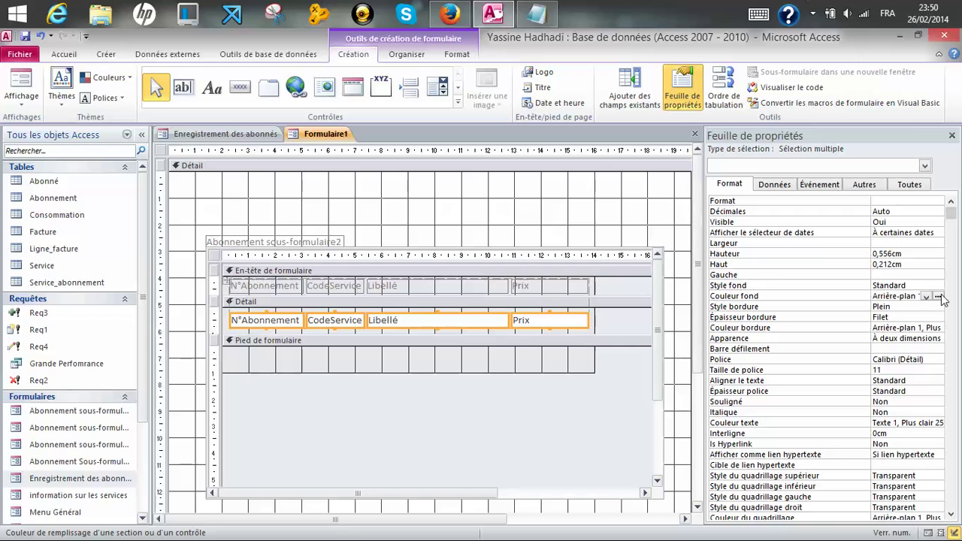
pyautogui.click(927, 338)
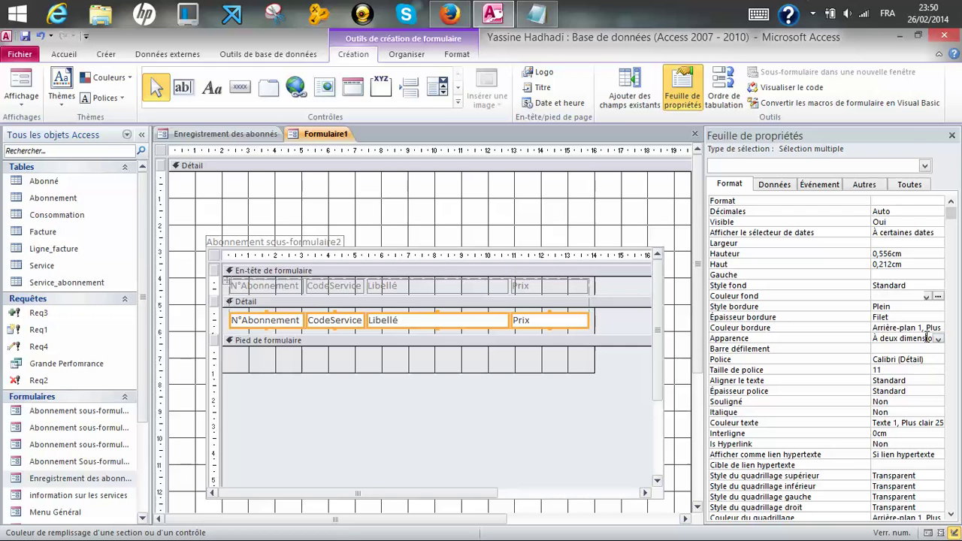
pyautogui.click(938, 339)
pyautogui.click(930, 365)
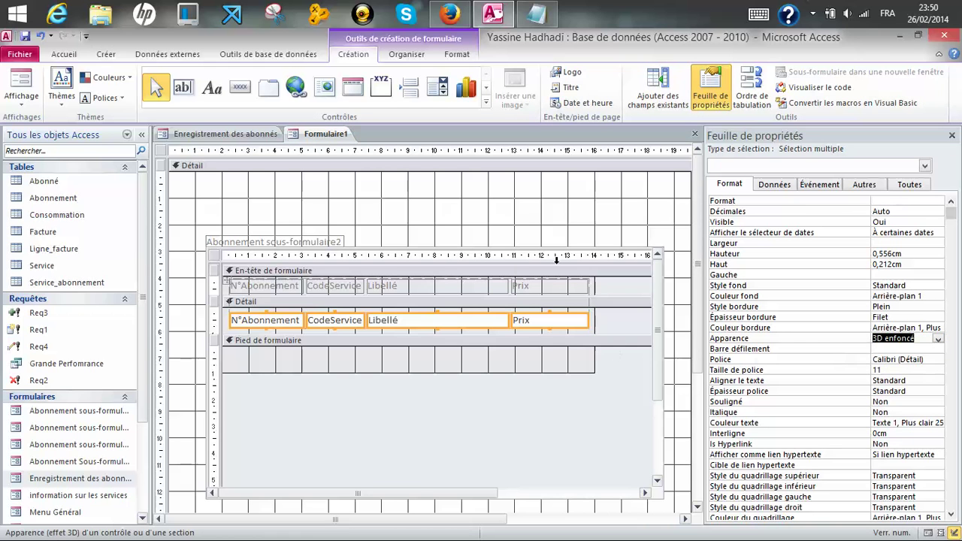
# Step: Set the text colour of the four column labels in the subform's header to black (Texte 1)
pyautogui.click(215, 287)
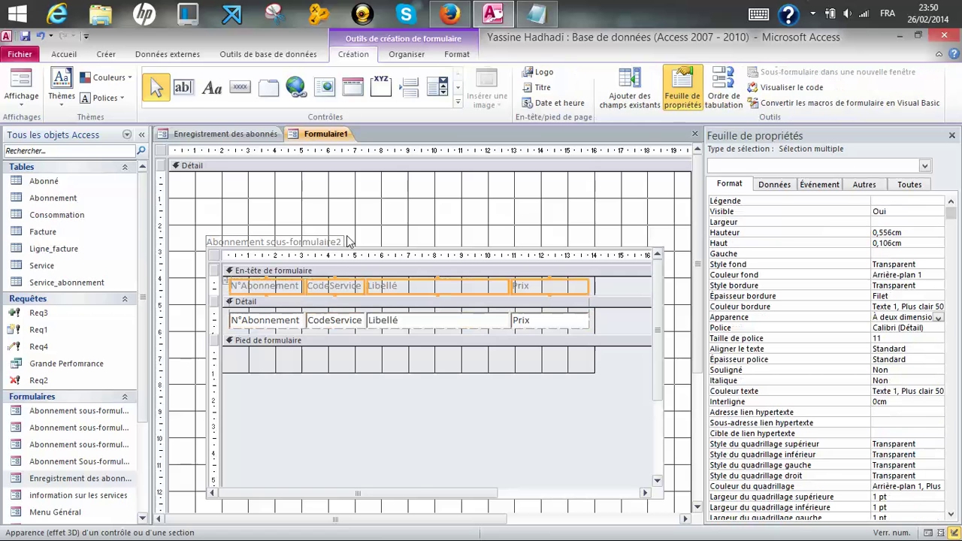
pyautogui.scroll(4, 143, 58)
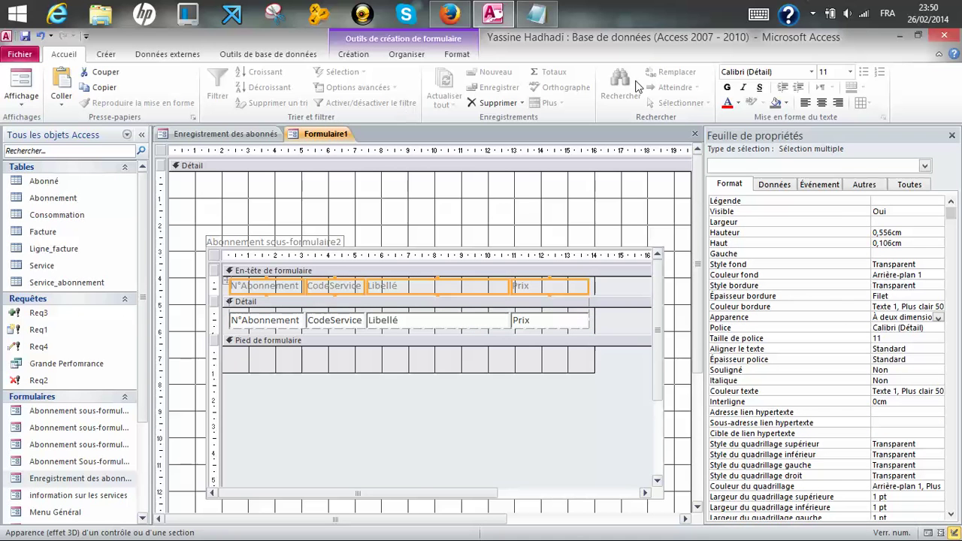
pyautogui.click(737, 103)
pyautogui.click(740, 152)
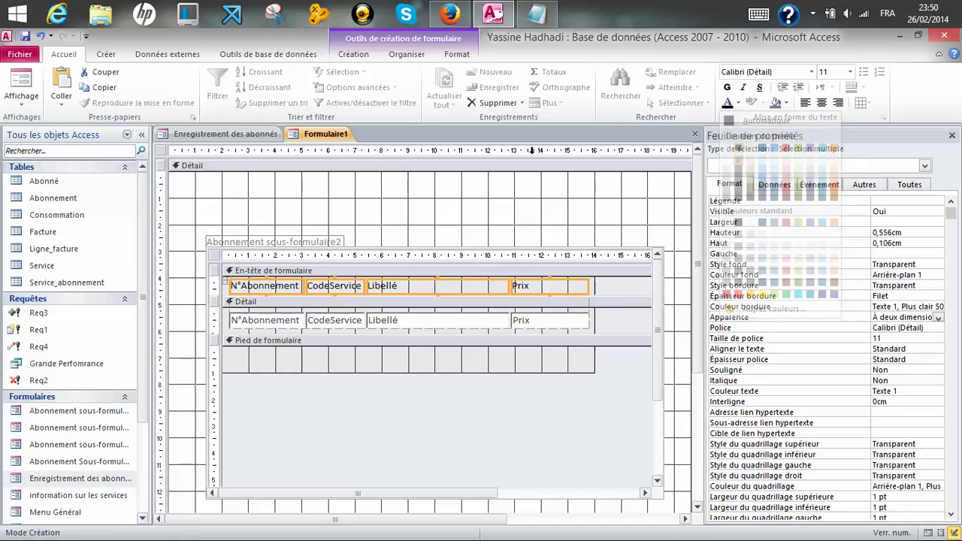
pyautogui.click(500, 234)
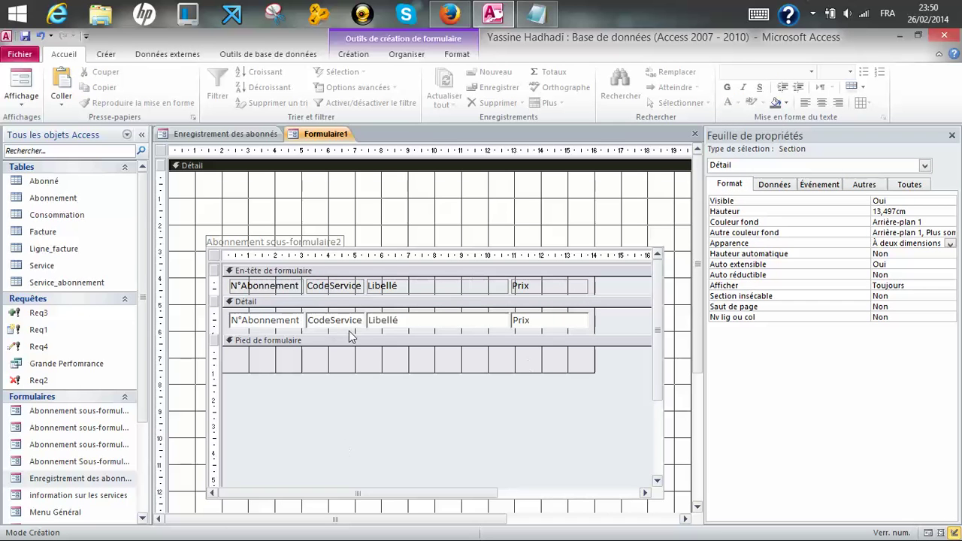
# Step: Resize the Abonnement sous-formulaire2 subform control to about 14.6 cm wide and 4.7 cm high
pyautogui.click(668, 501)
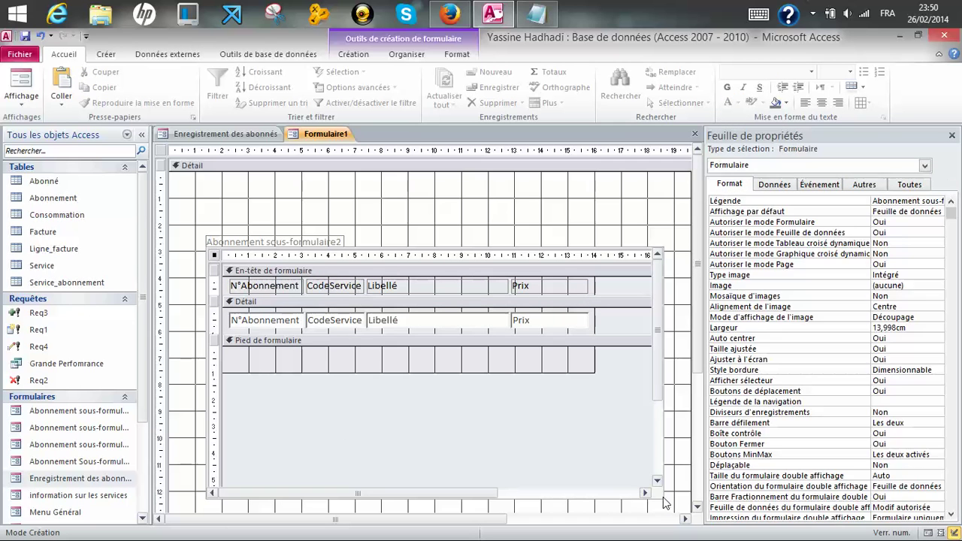
pyautogui.click(187, 243)
pyautogui.click(207, 254)
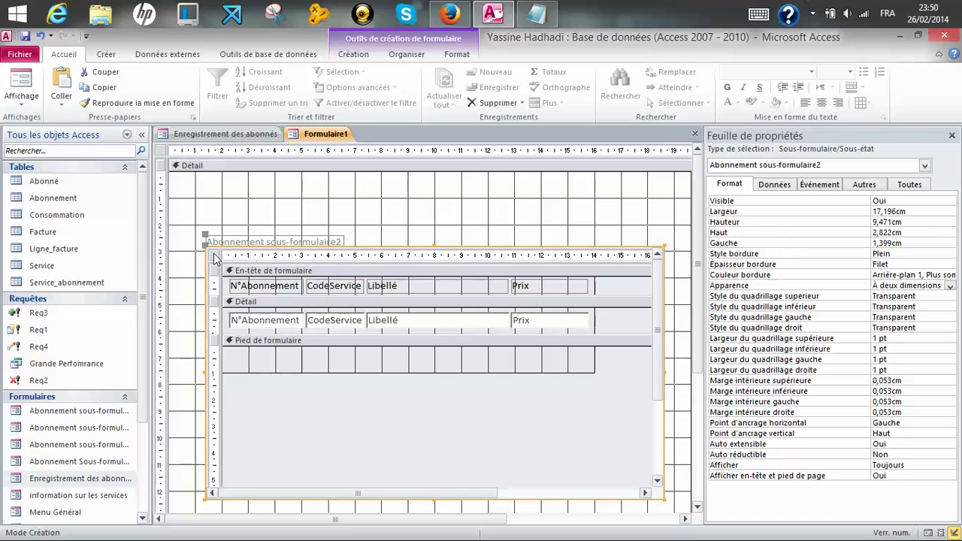
pyautogui.moveTo(663, 498); pyautogui.dragTo(593, 371)
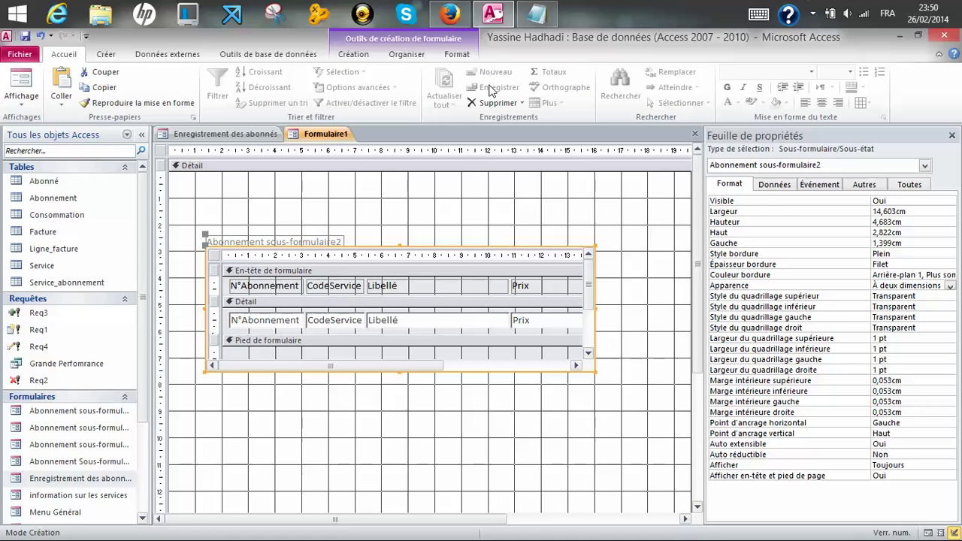
# Step: Display the Enregistrement des abonnés form in form view to examine its services subform
pyautogui.moveTo(532, 13)
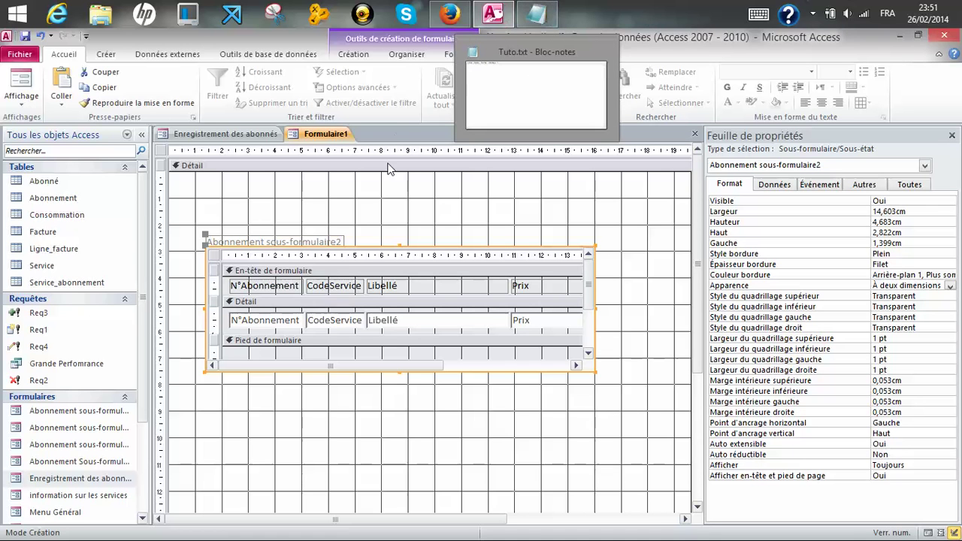
pyautogui.click(286, 208)
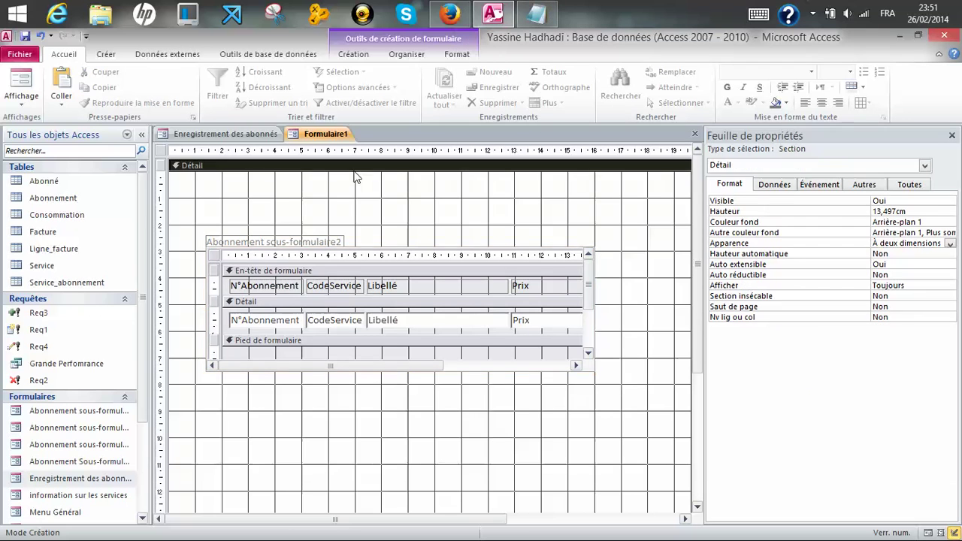
pyautogui.click(239, 136)
pyautogui.click(64, 54)
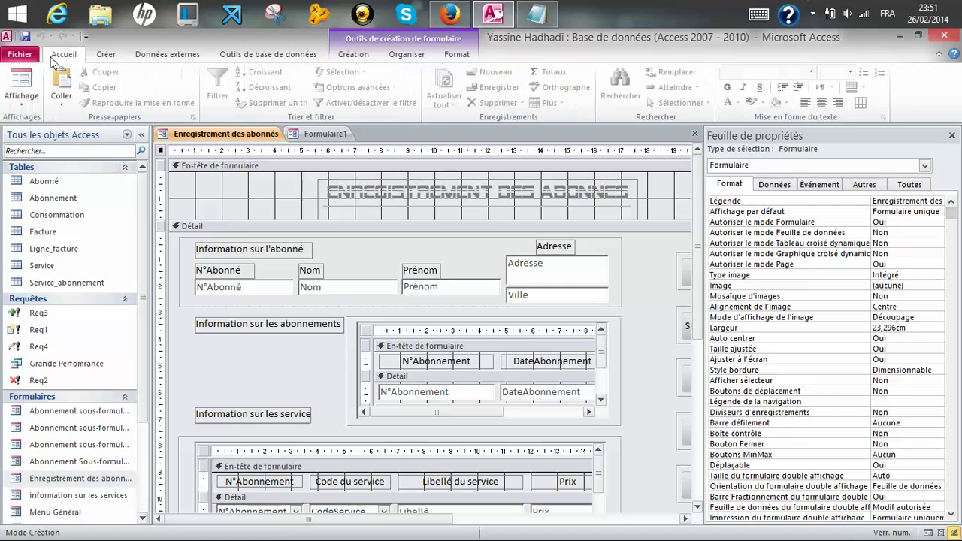
pyautogui.click(21, 84)
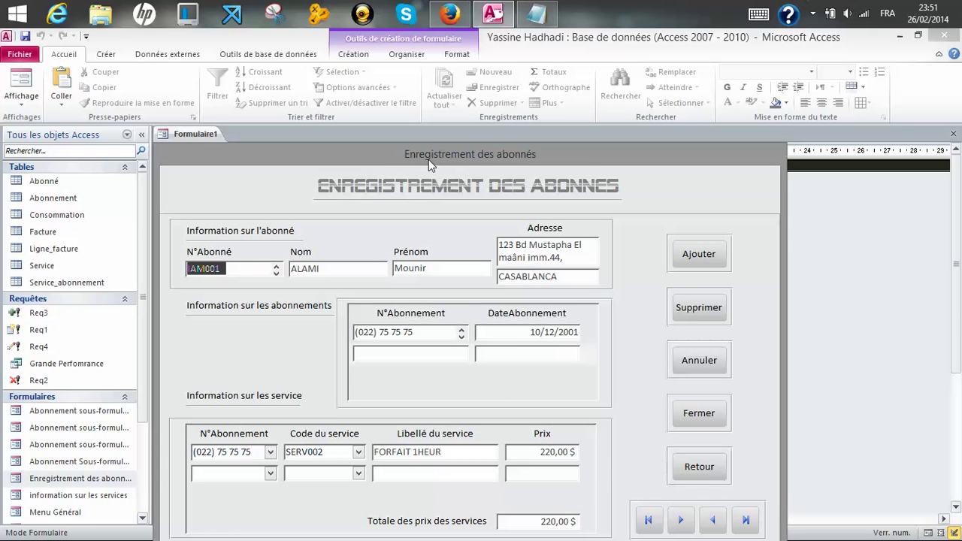
# Step: Move the Enregistrement des abonnés window higher on the screen and switch the form to design view
pyautogui.moveTo(429, 159); pyautogui.dragTo(422, 78)
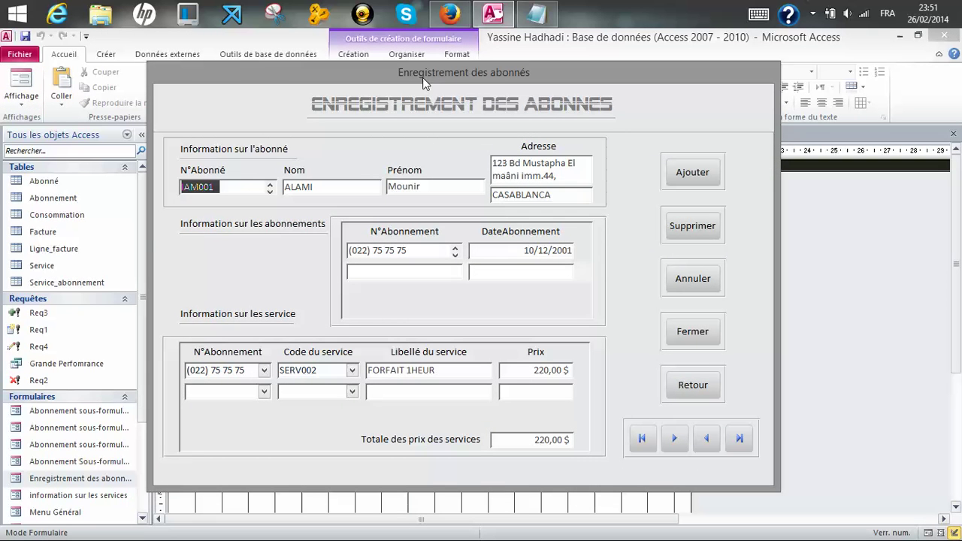
pyautogui.rightClick(626, 97)
pyautogui.click(665, 141)
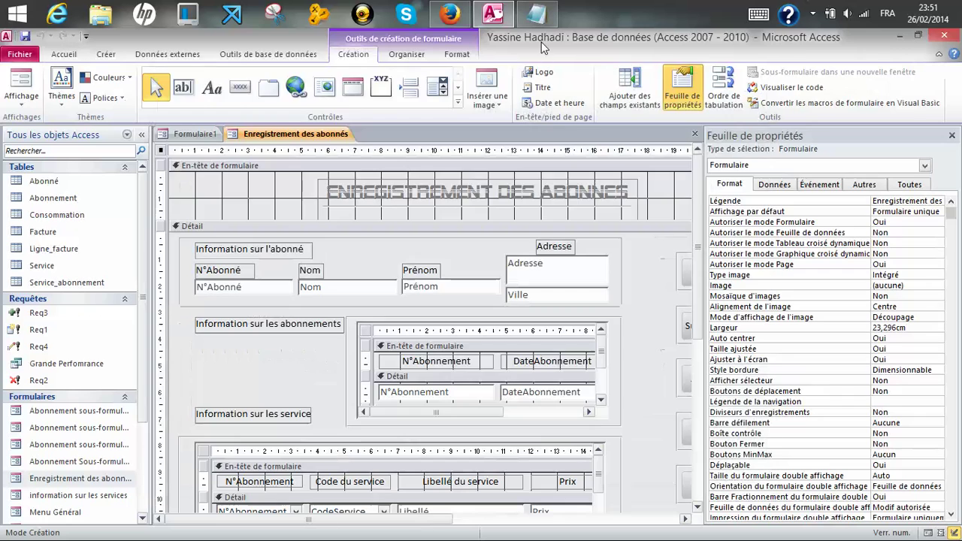
# Step: Switch to Tuto.txt in Bloc-notes, write "Notre sous formulaire et terminer !!" and erase the line
pyautogui.click(536, 15)
pyautogui.write('N')
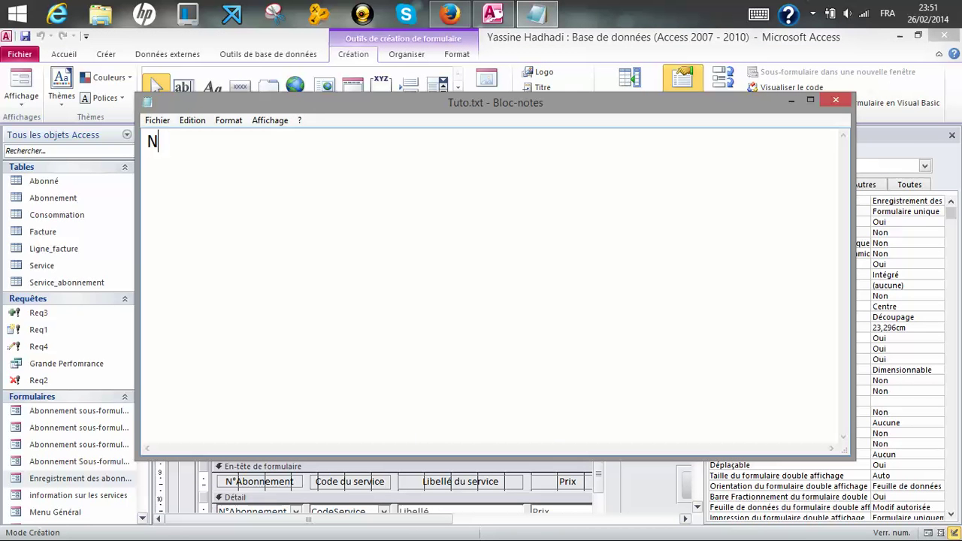
pyautogui.write('otre sous formulaire et')
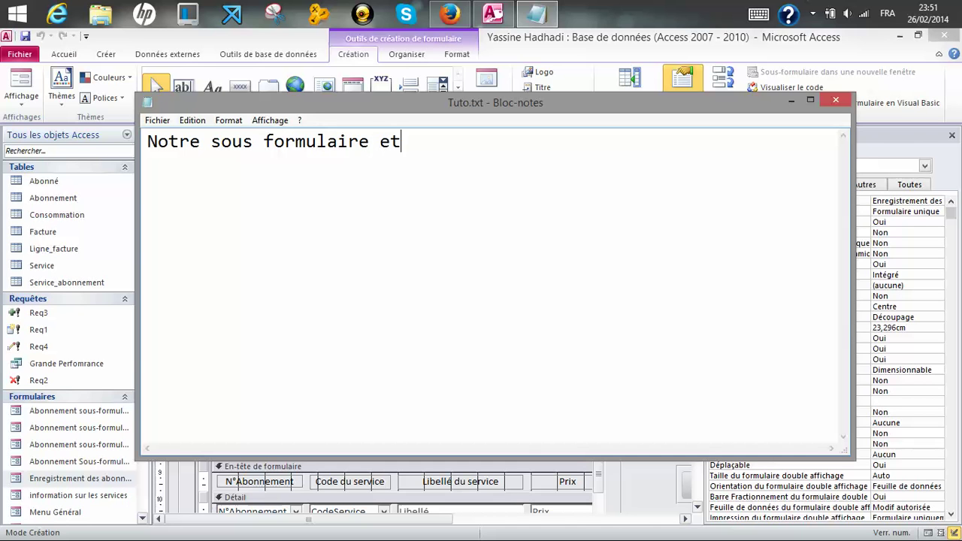
pyautogui.write(' terminer')
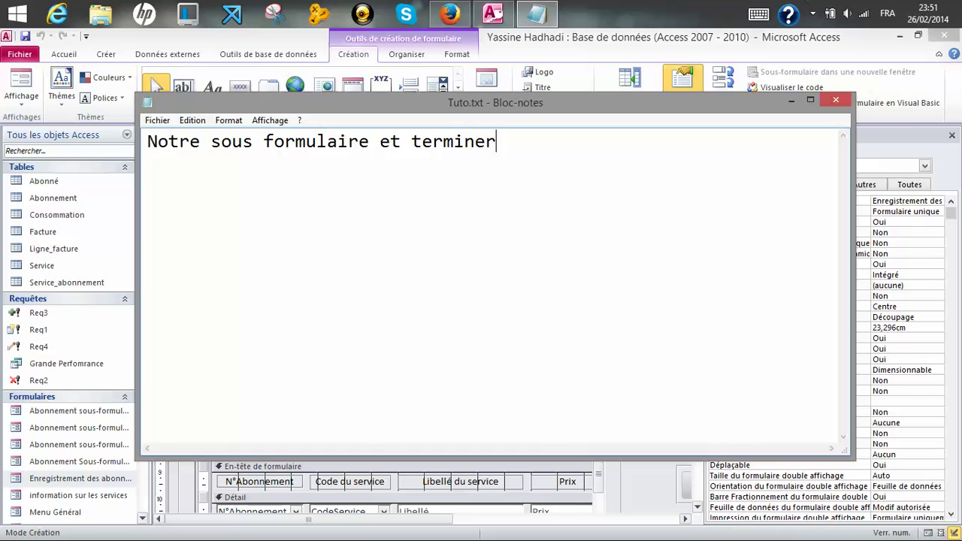
pyautogui.write(' !!')
pyautogui.press('BackSpace')
pyautogui.press('BackSpace')
pyautogui.press('BackSpace')
pyautogui.press('BackSpace')
pyautogui.press('BackSpace')
pyautogui.press('BackSpace')
pyautogui.press('BackSpace')
pyautogui.press('BackSpace')
pyautogui.press('BackSpace')
pyautogui.press('BackSpace')
pyautogui.press('BackSpace')
pyautogui.press('BackSpace')
pyautogui.press('BackSpace')
pyautogui.press('BackSpace')
pyautogui.press('BackSpace')
pyautogui.press('BackSpace')
pyautogui.press('BackSpace')
pyautogui.press('BackSpace')
pyautogui.press('BackSpace')
pyautogui.press('BackSpace')
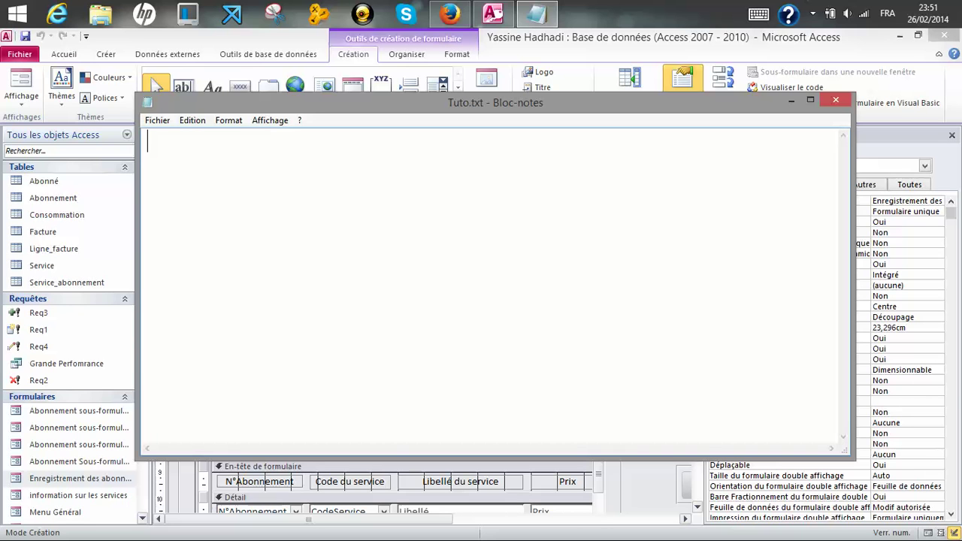
# Step: Write "Mais !!" in Tuto.txt and erase it
pyautogui.write('Mais !!')
pyautogui.press('BackSpace')
pyautogui.press('BackSpace')
pyautogui.press('BackSpace')
pyautogui.press('BackSpace')
pyautogui.press('BackSpace')
pyautogui.press('BackSpace')
# Step: Write the line "Comment le avoir sous forme d'une fenetre !?" in Tuto.txt
pyautogui.write('Comment le av')
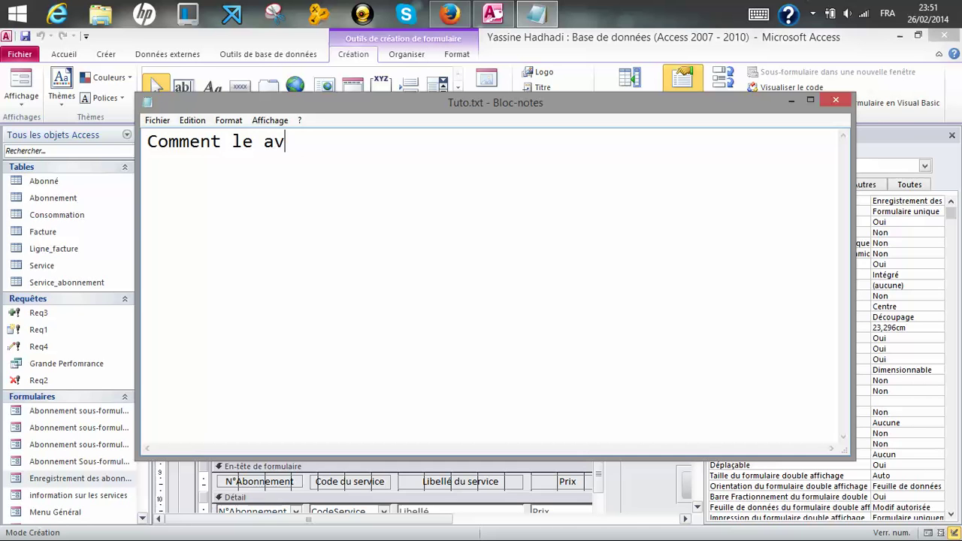
pyautogui.write('oir sous ')
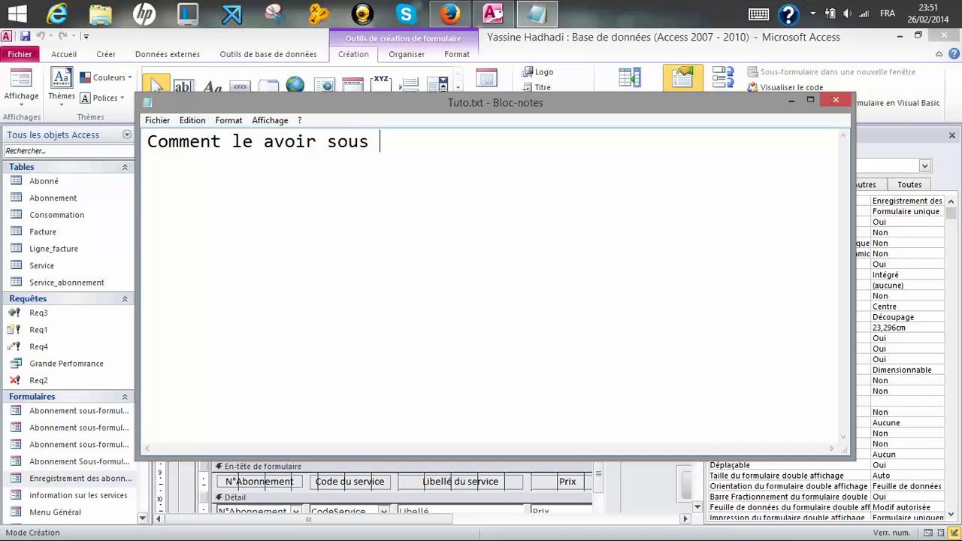
pyautogui.write("forme d'u")
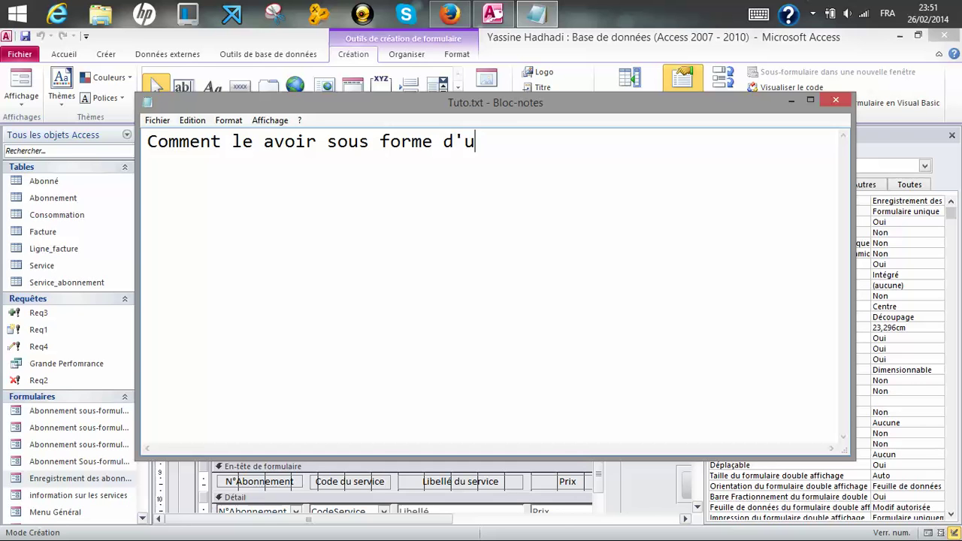
pyautogui.write('ne fenet')
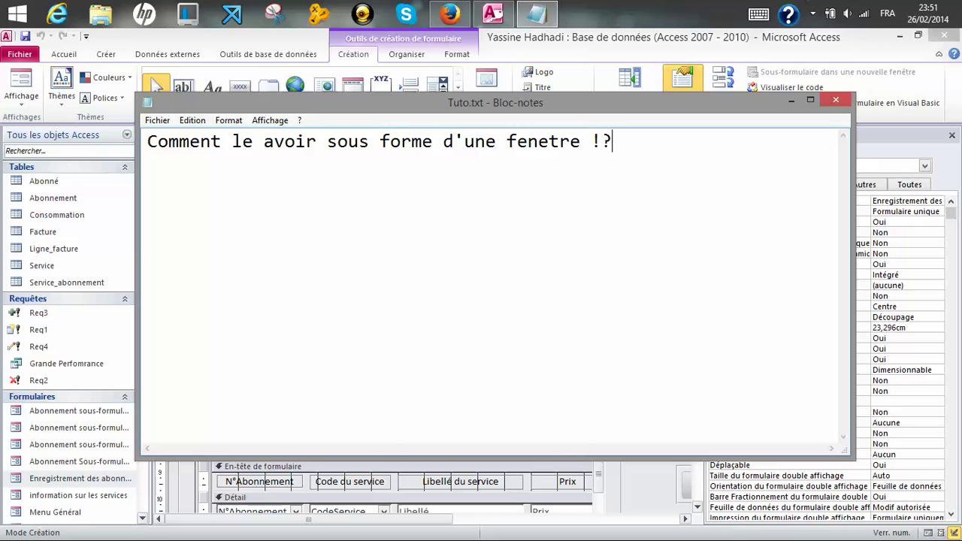
# Step: Return to Formulaire1 in Access and display the event properties of its Détail section
pyautogui.click(789, 102)
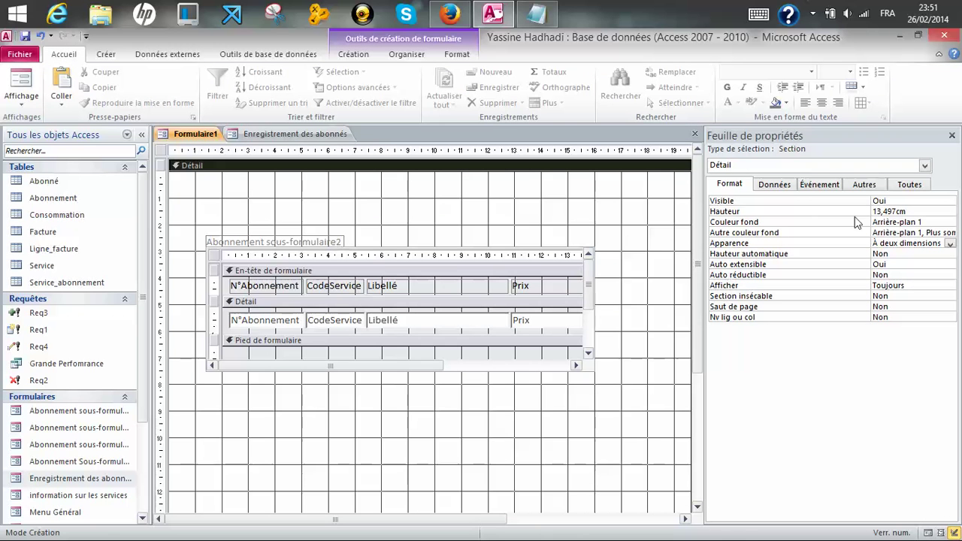
pyautogui.click(819, 186)
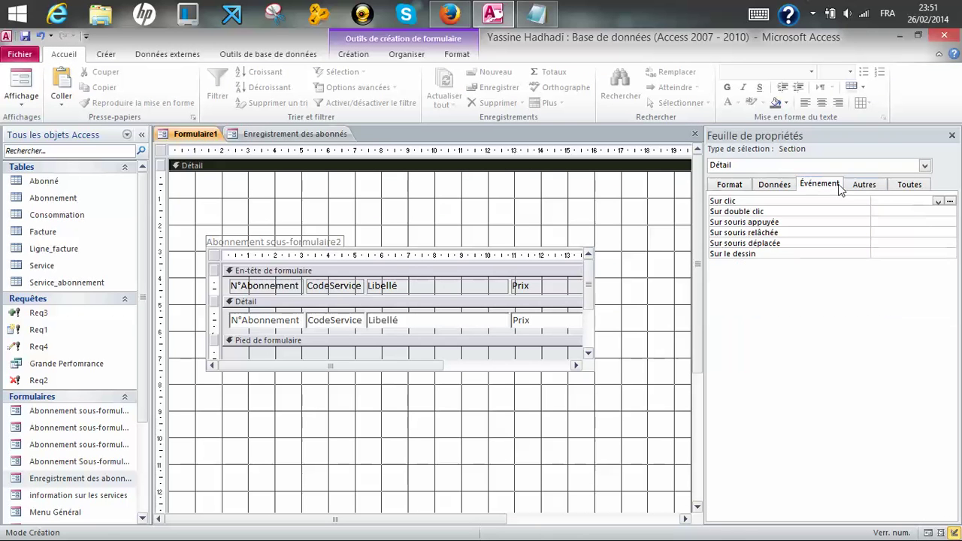